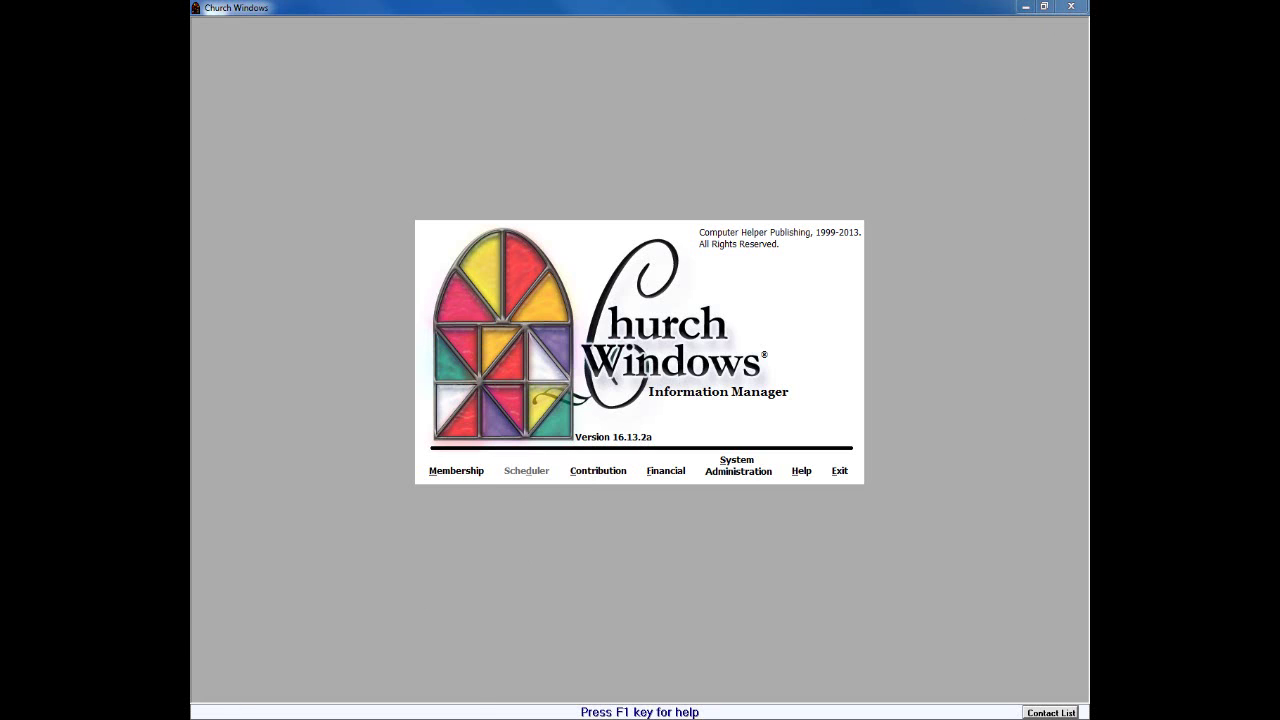
# - Browse the Church Windows CD in the DVD drive to its Manuals folder and select the Accounting manual
pyautogui.click(232, 706)
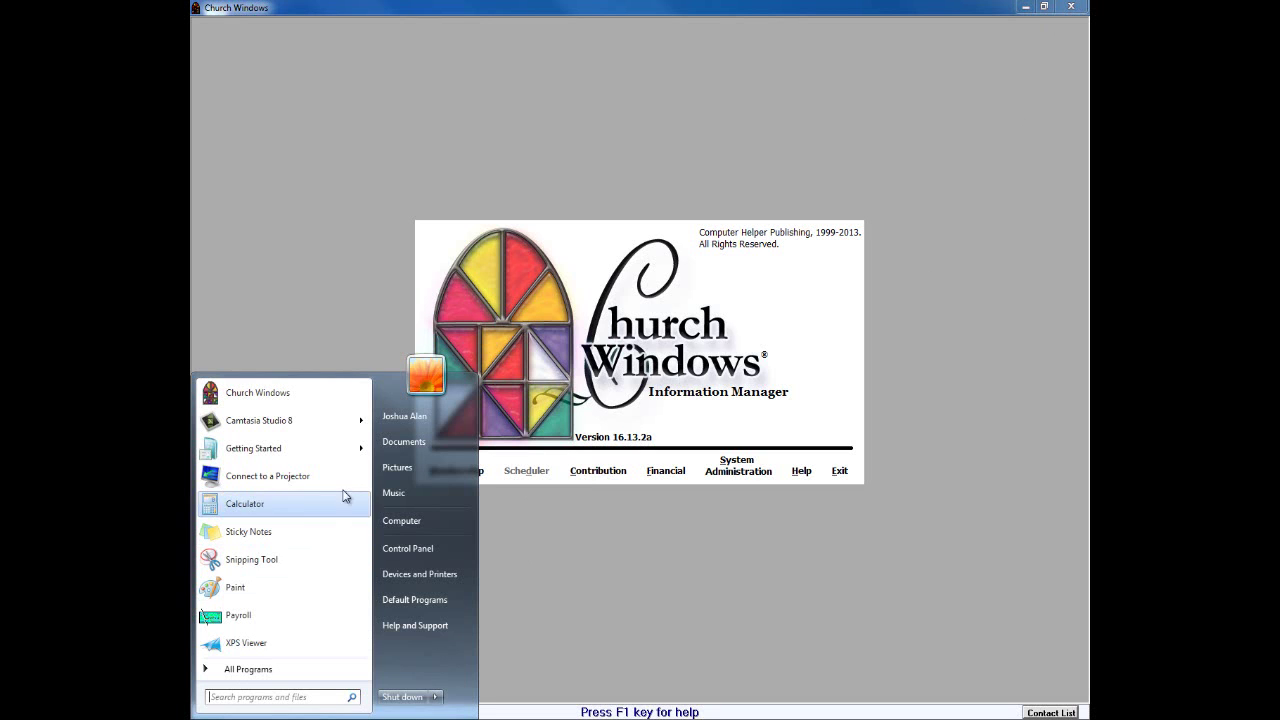
pyautogui.click(409, 522)
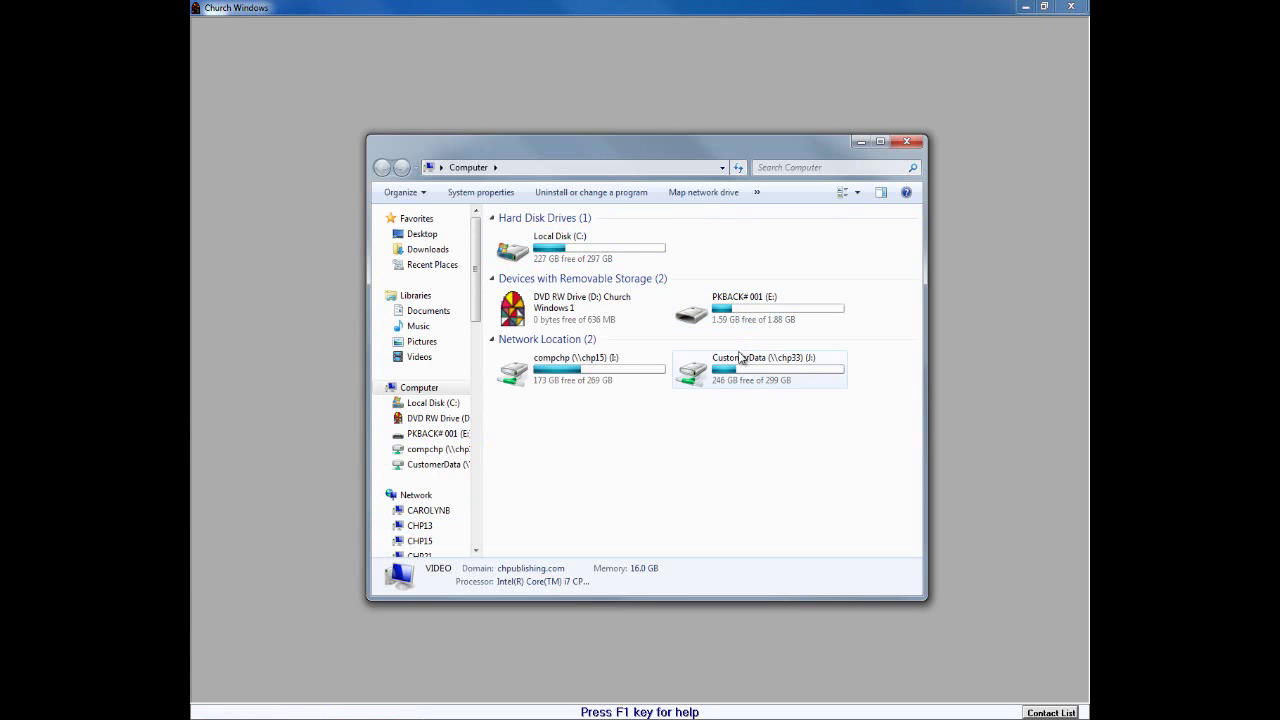
pyautogui.click(578, 310)
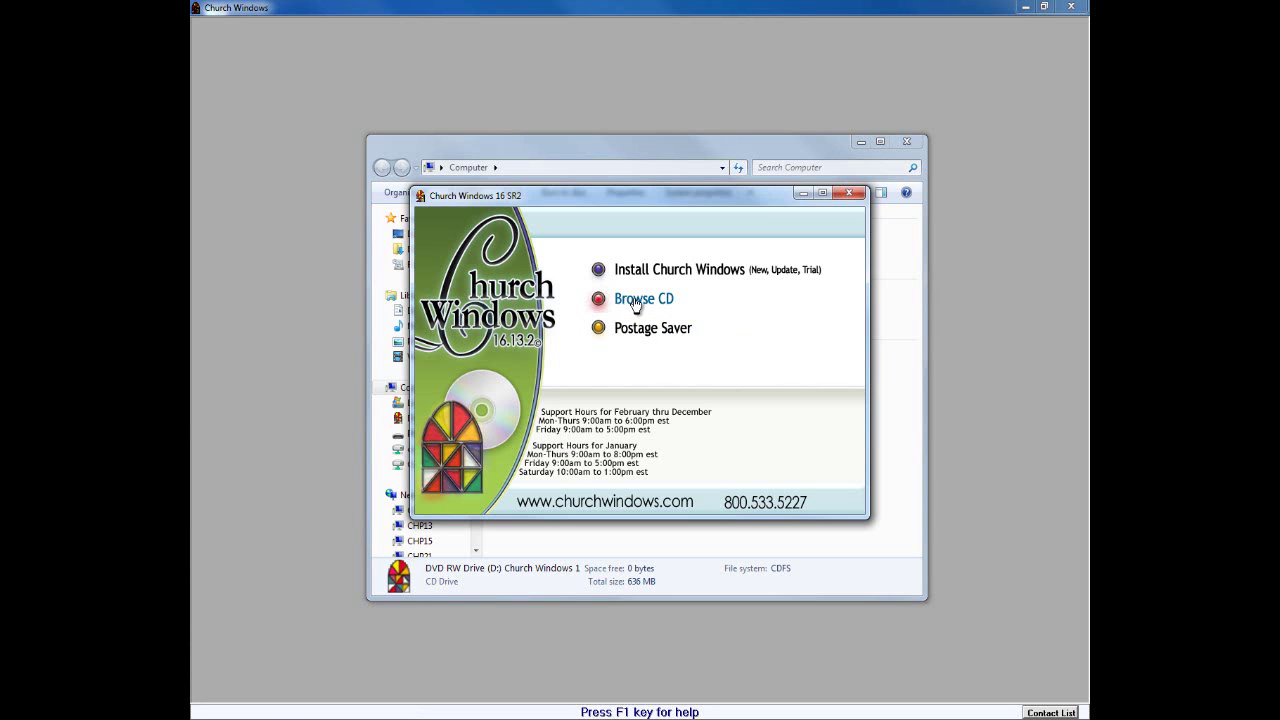
pyautogui.click(636, 300)
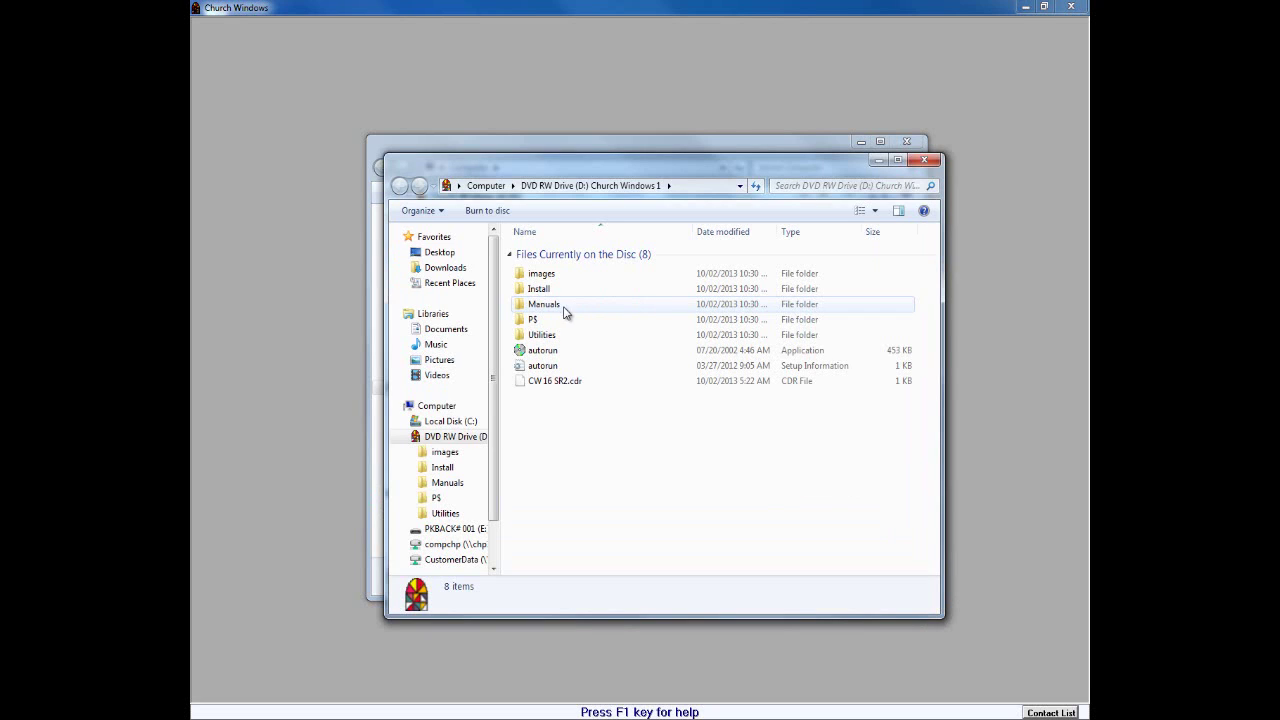
pyautogui.click(556, 311)
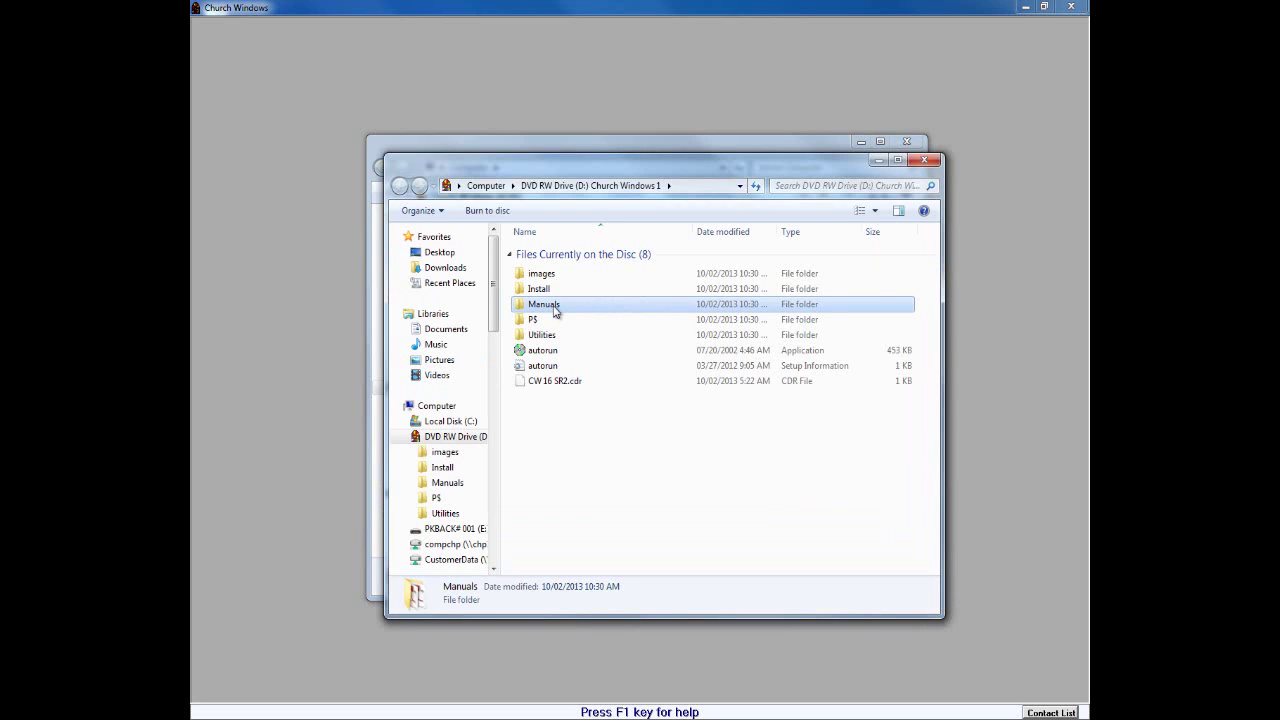
pyautogui.doubleClick(524, 308)
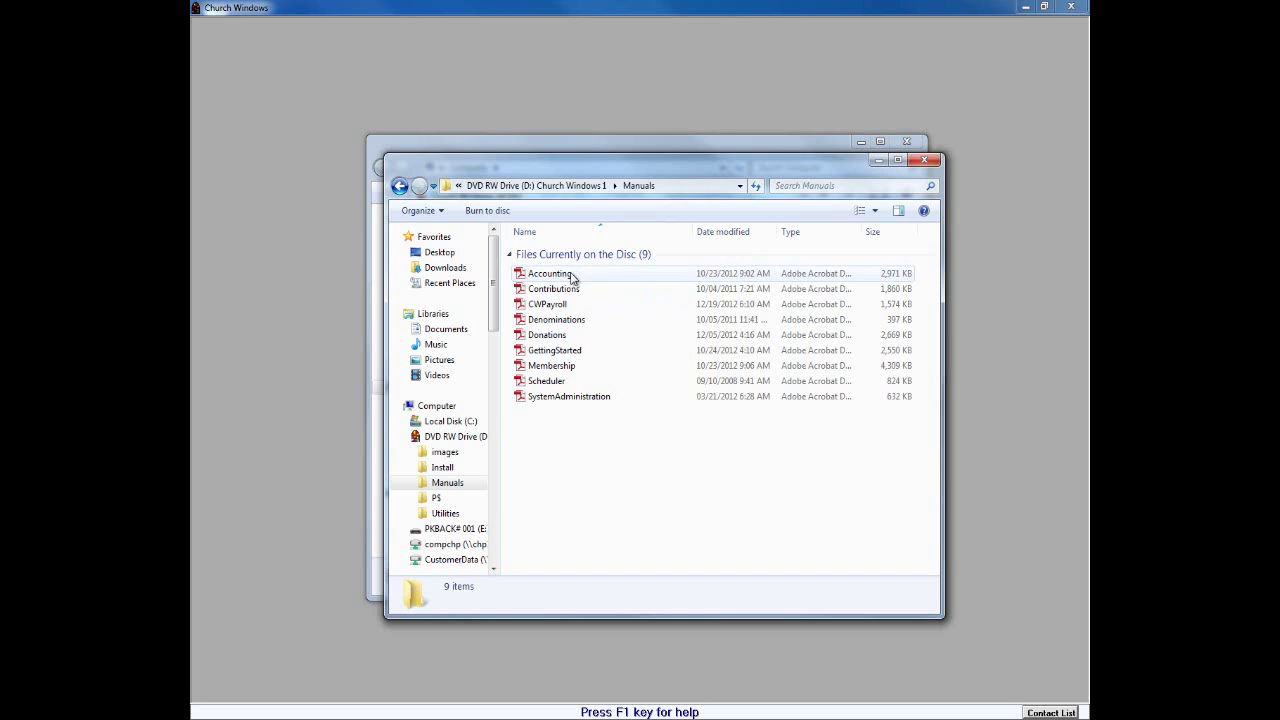
pyautogui.click(564, 278)
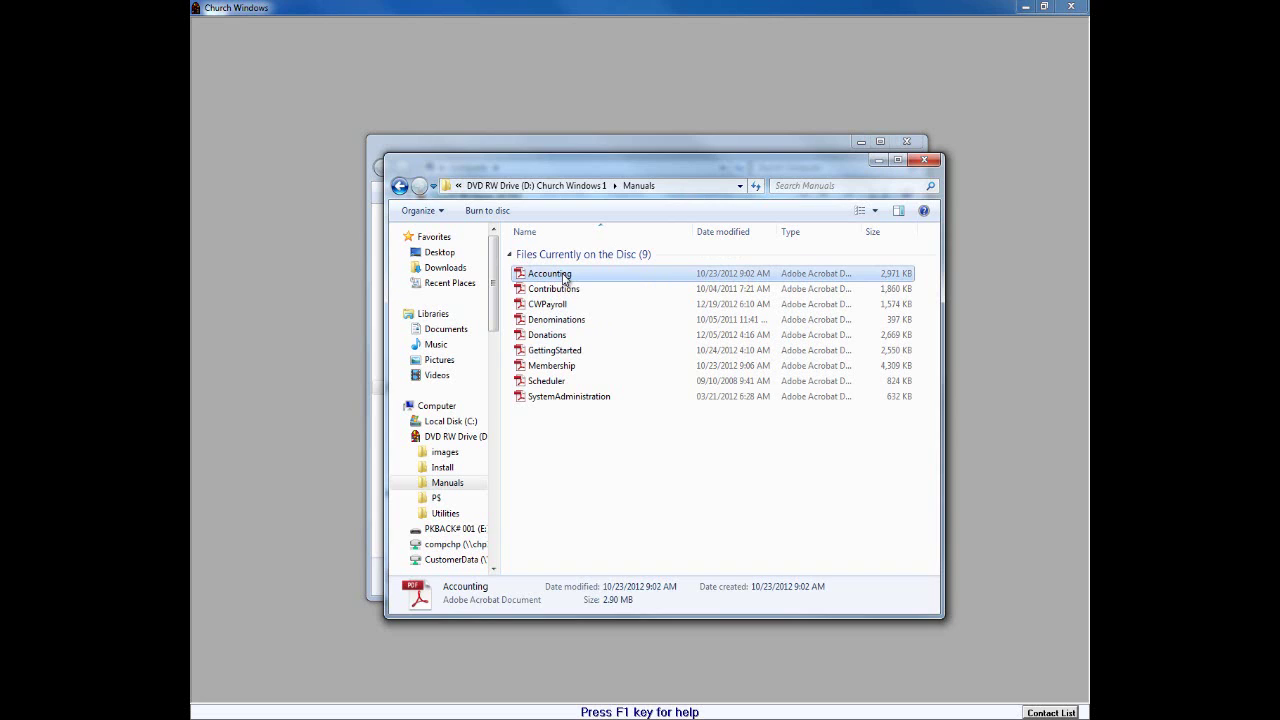
# - Close the Manuals folder window, the CD launcher and the Computer window
pyautogui.click(925, 161)
pyautogui.click(849, 193)
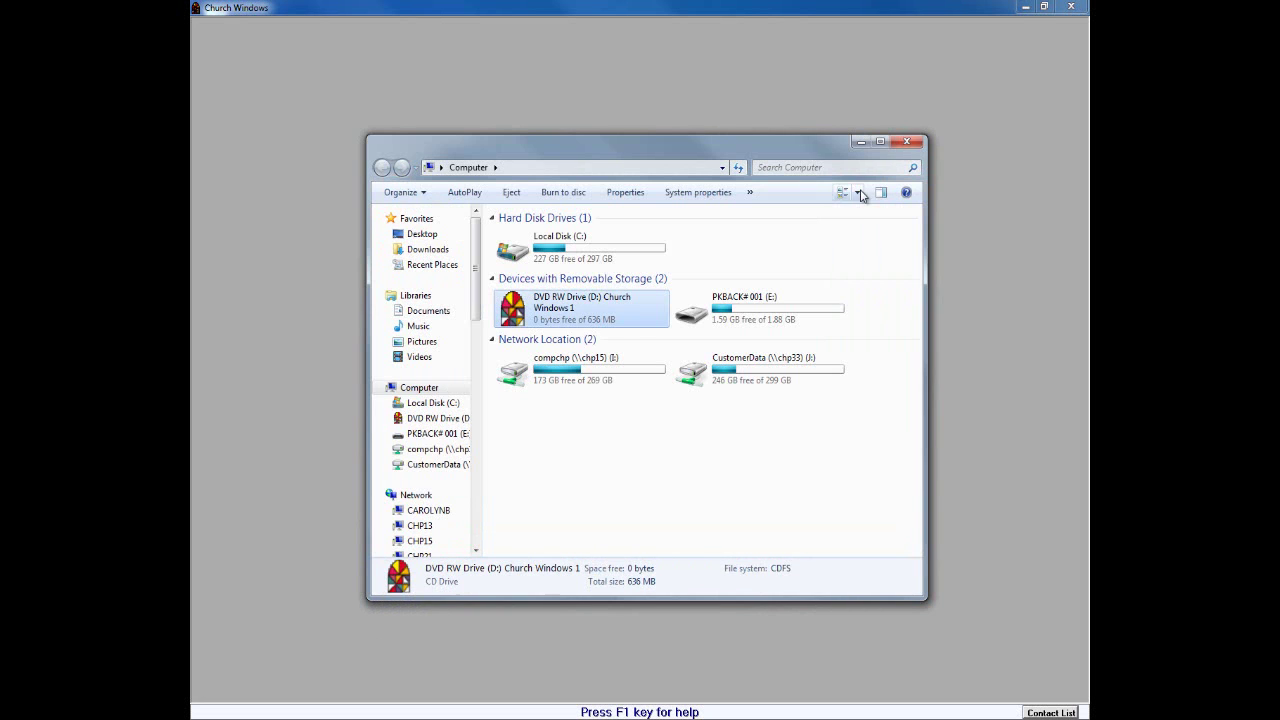
pyautogui.click(904, 142)
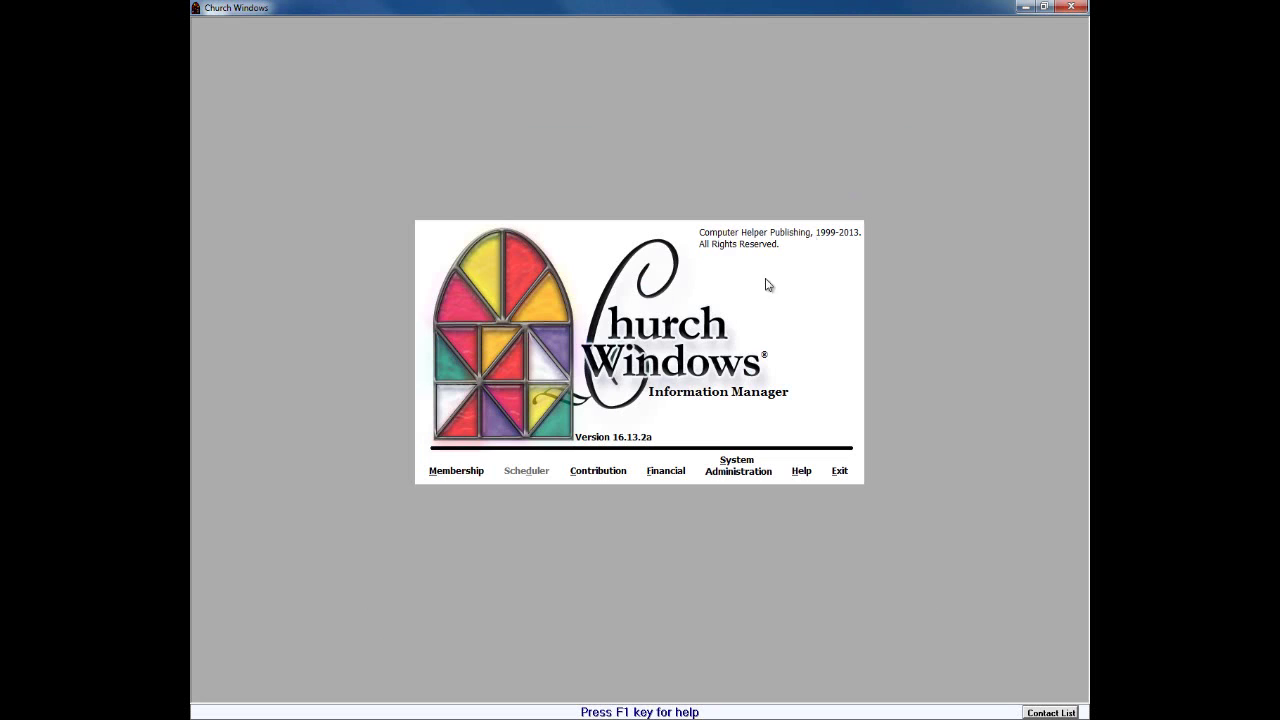
# - Look at the keyword search in the built-in Church Windows help, and close the help window
pyautogui.click(801, 472)
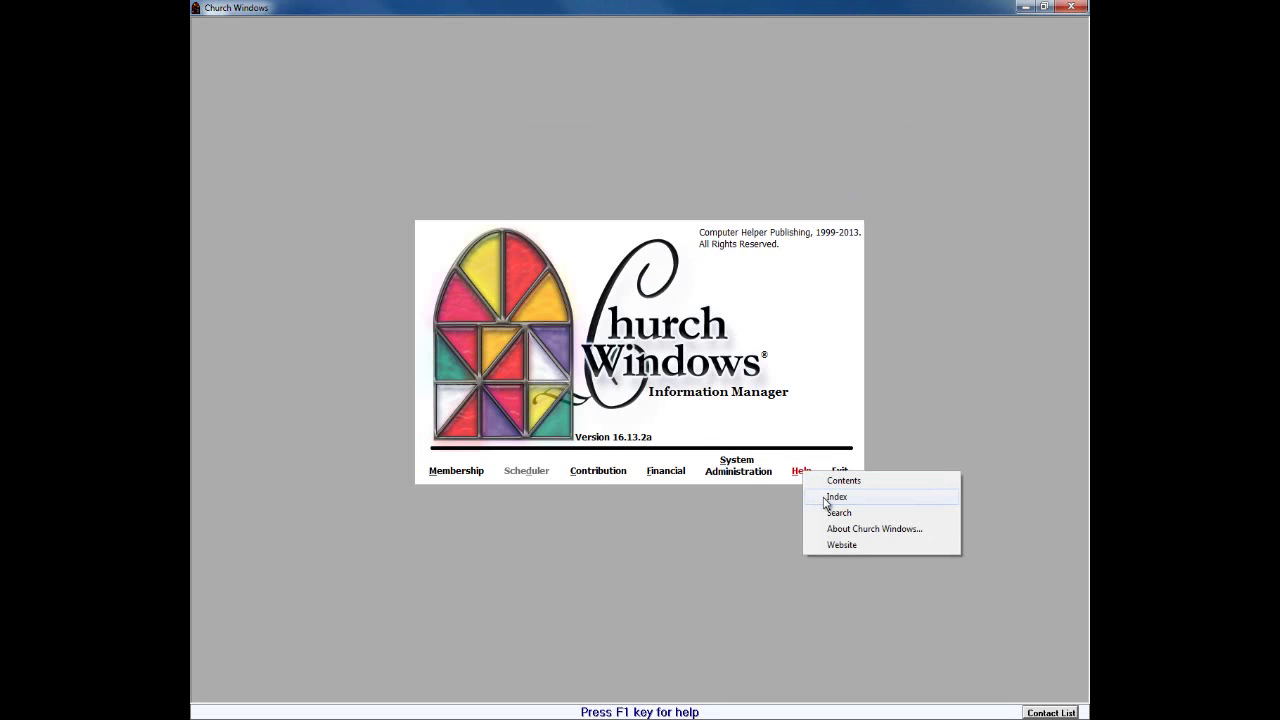
pyautogui.click(829, 510)
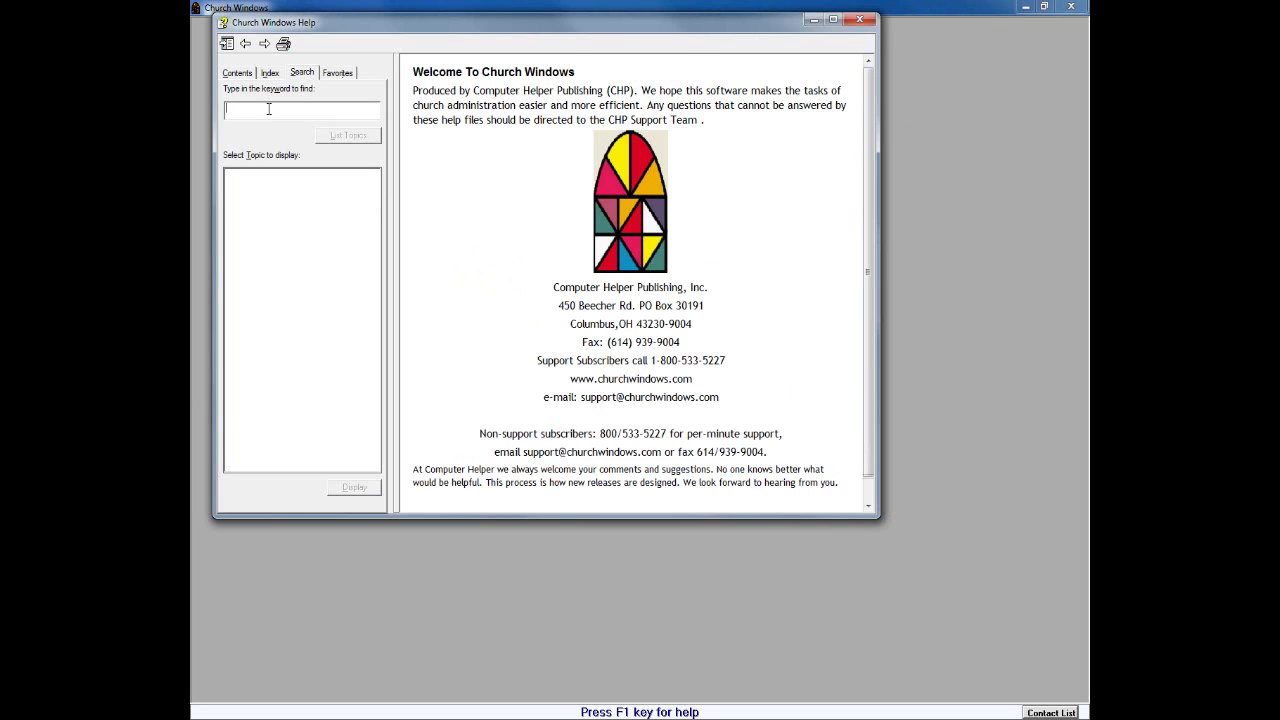
pyautogui.moveTo(395, 38); pyautogui.dragTo(431, 78)
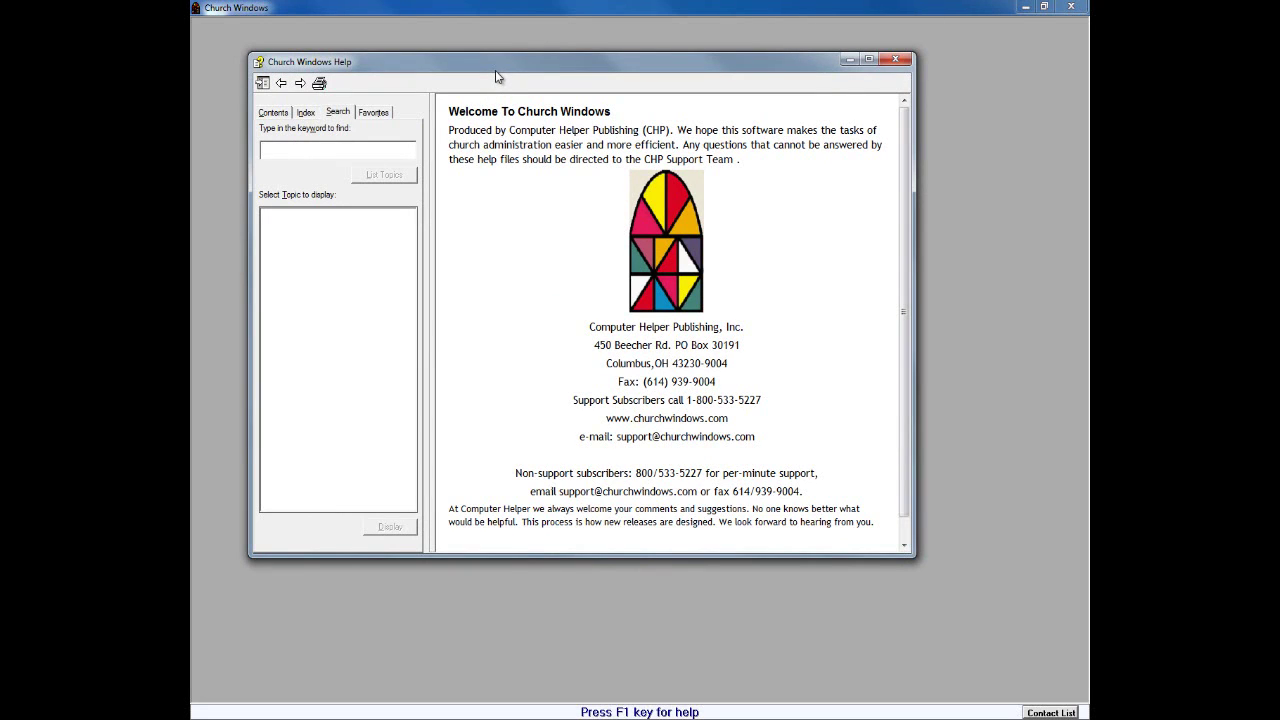
pyautogui.click(895, 62)
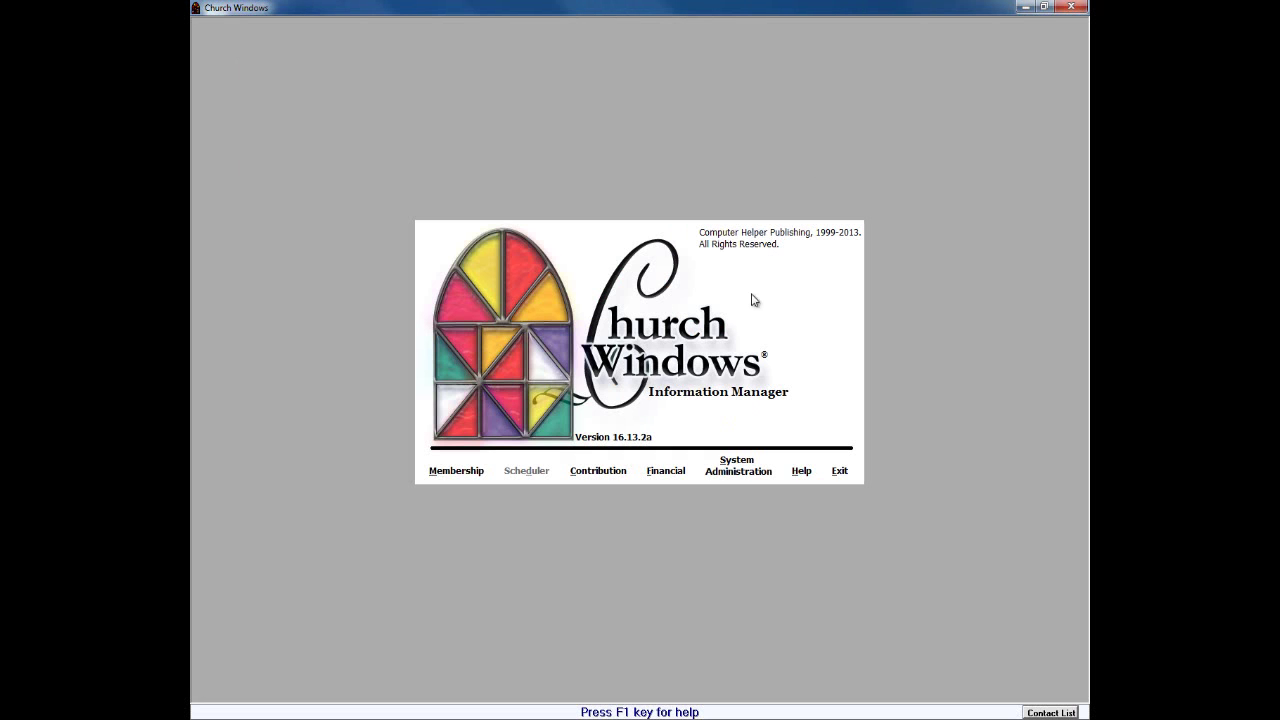
# - Switch to Internet Explorer with the Church Windows website, postpone the browser setup and close its welcome page
pyautogui.click(740, 474)
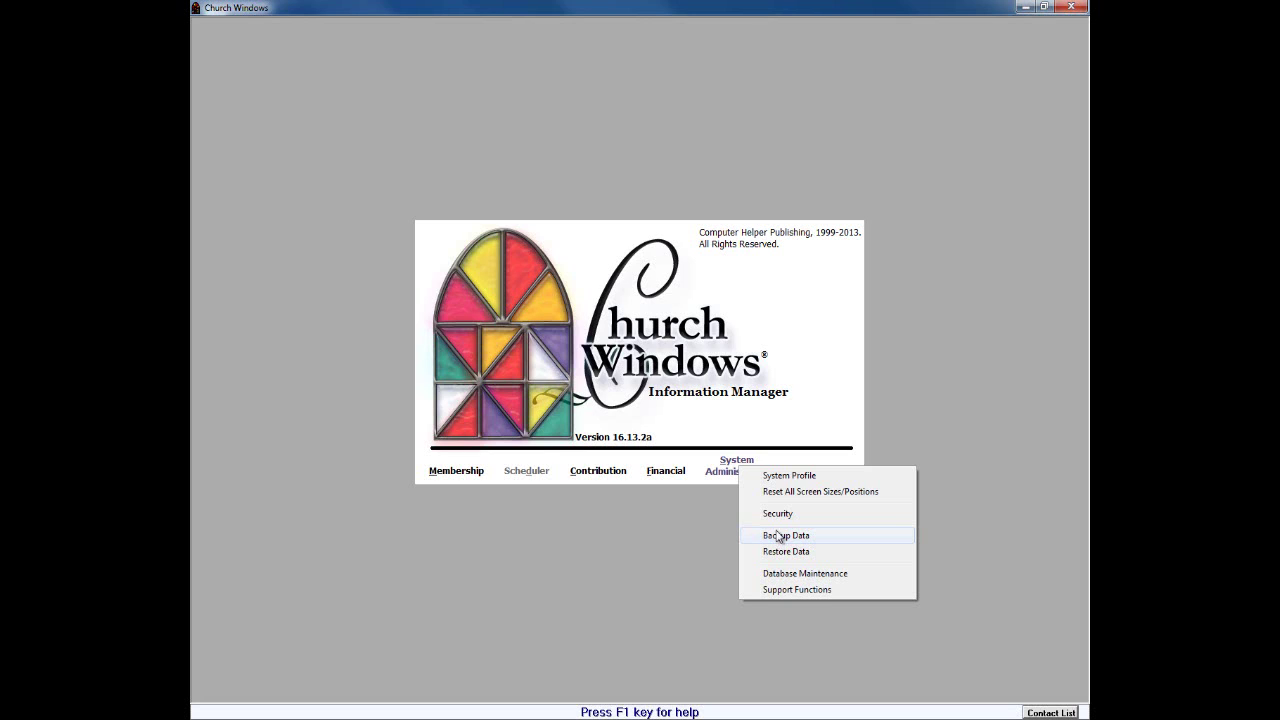
pyautogui.click(763, 114)
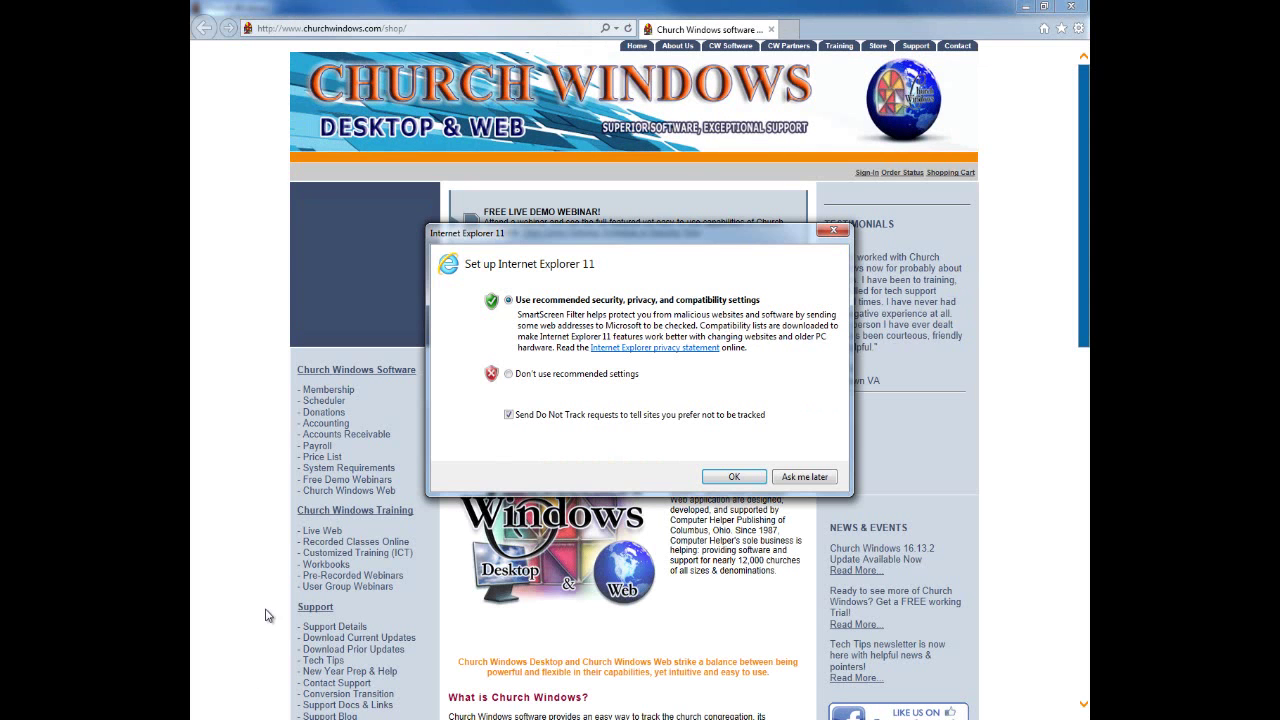
pyautogui.click(796, 476)
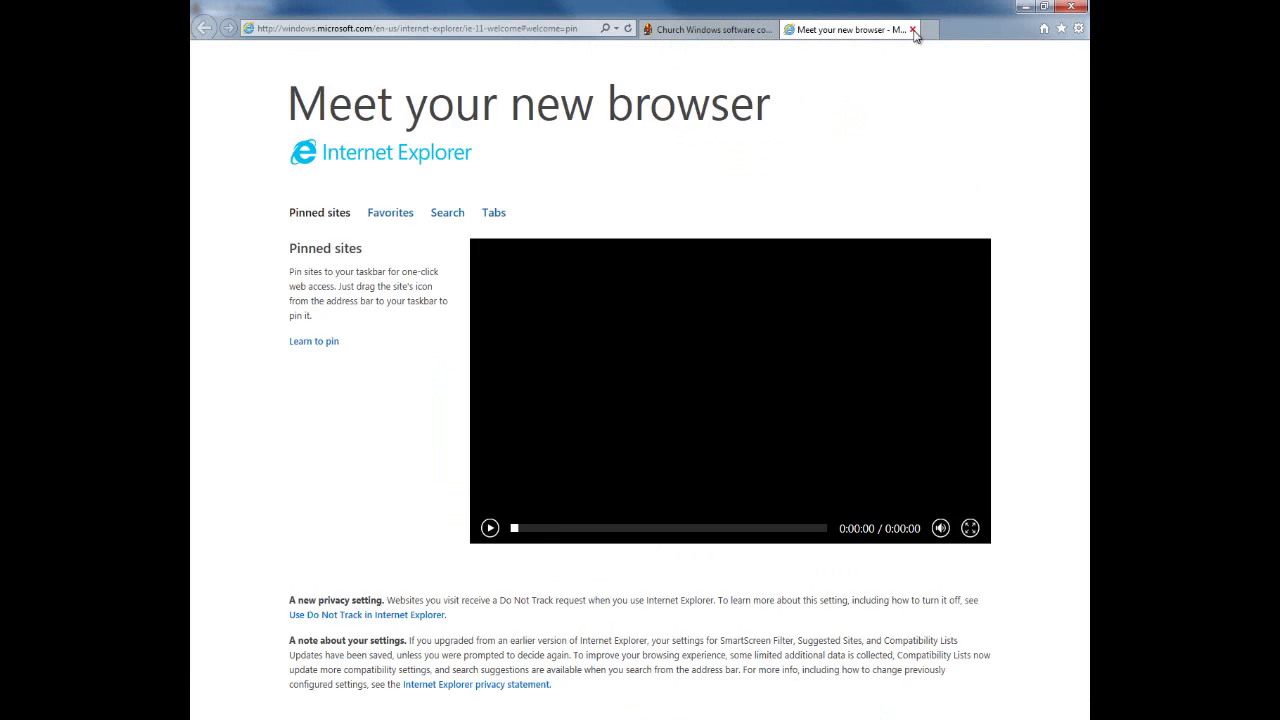
pyautogui.click(912, 29)
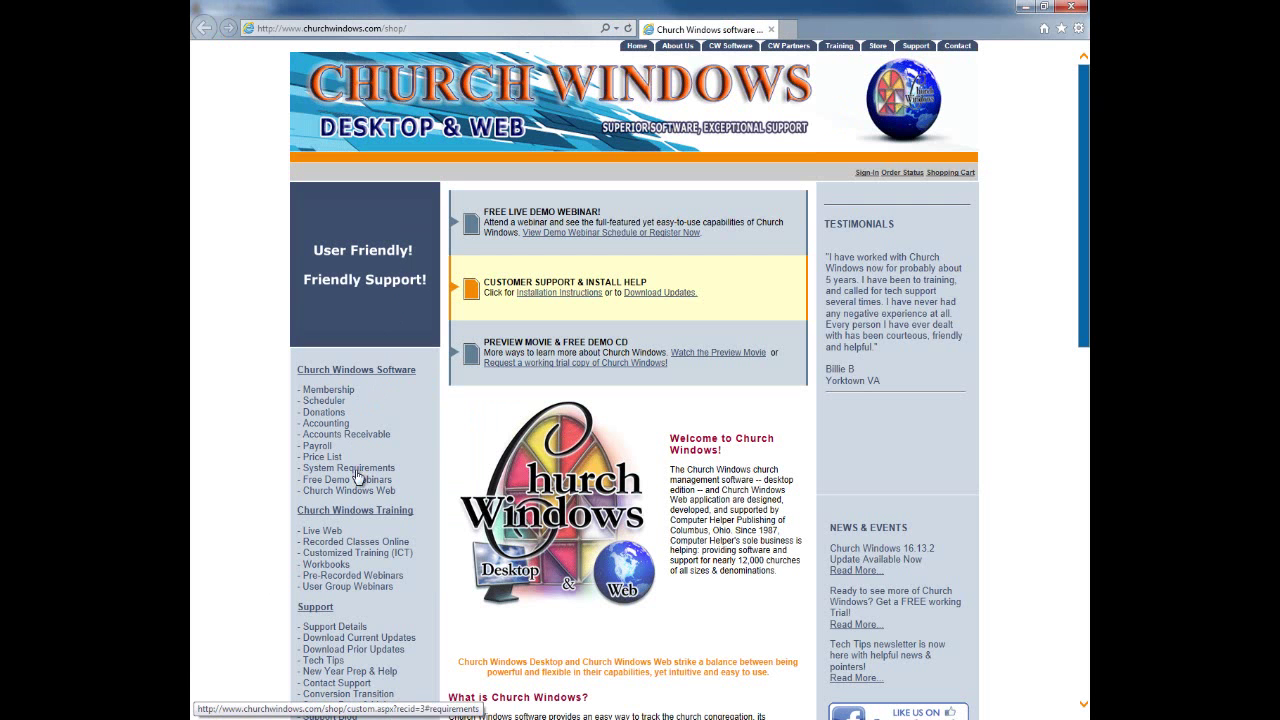
# - On the Conversion Transition page, open the accounting document "Part 2 - Converting to Accounting"
pyautogui.scroll(-3, 352, 538)
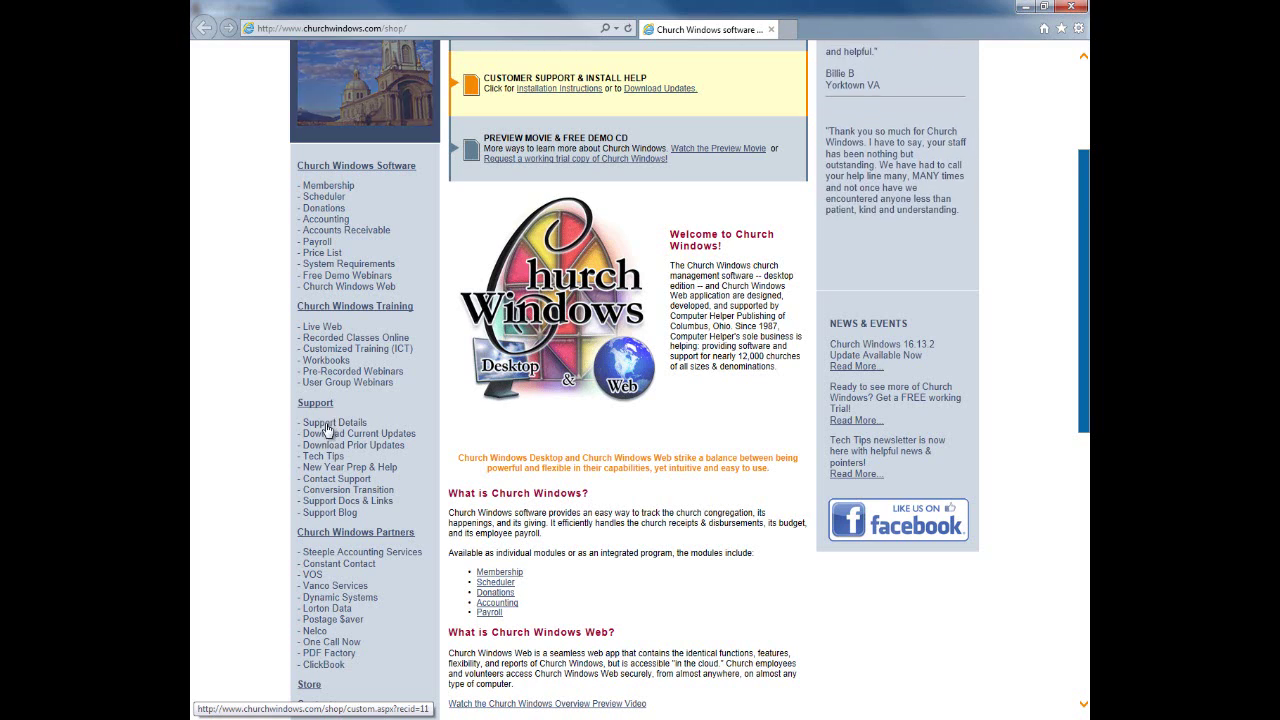
pyautogui.click(335, 490)
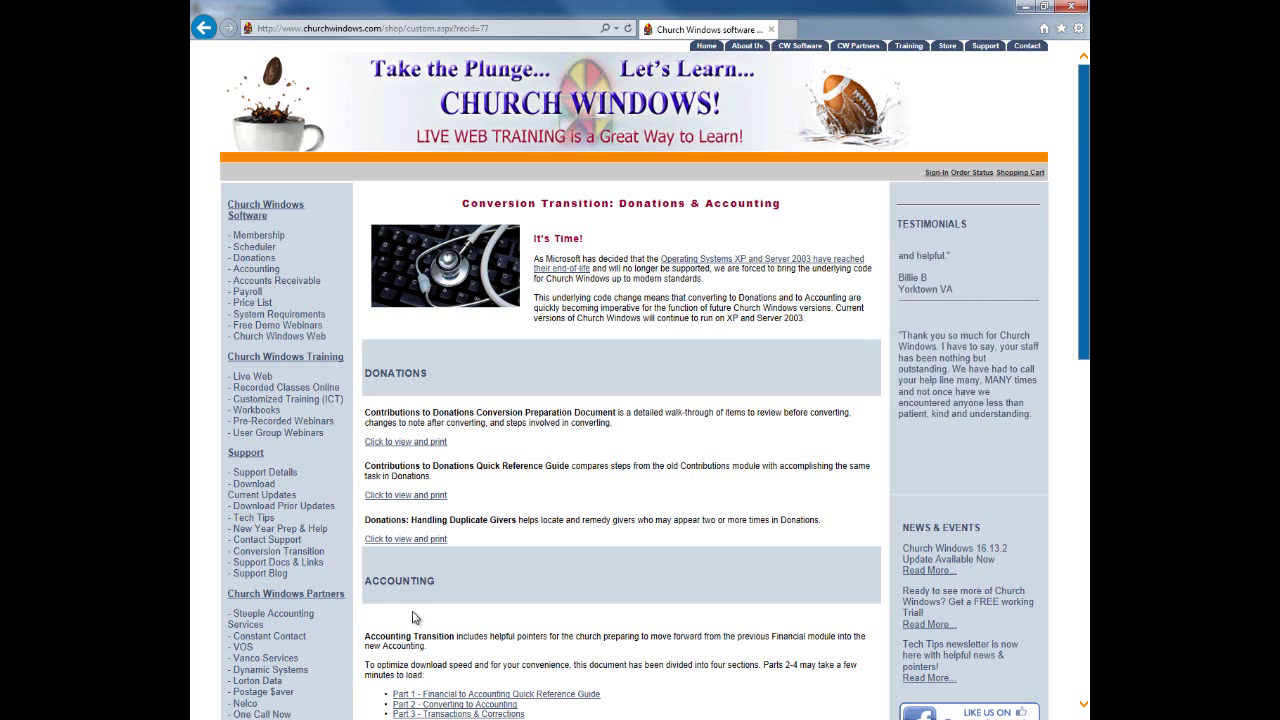
pyautogui.click(1083, 704)
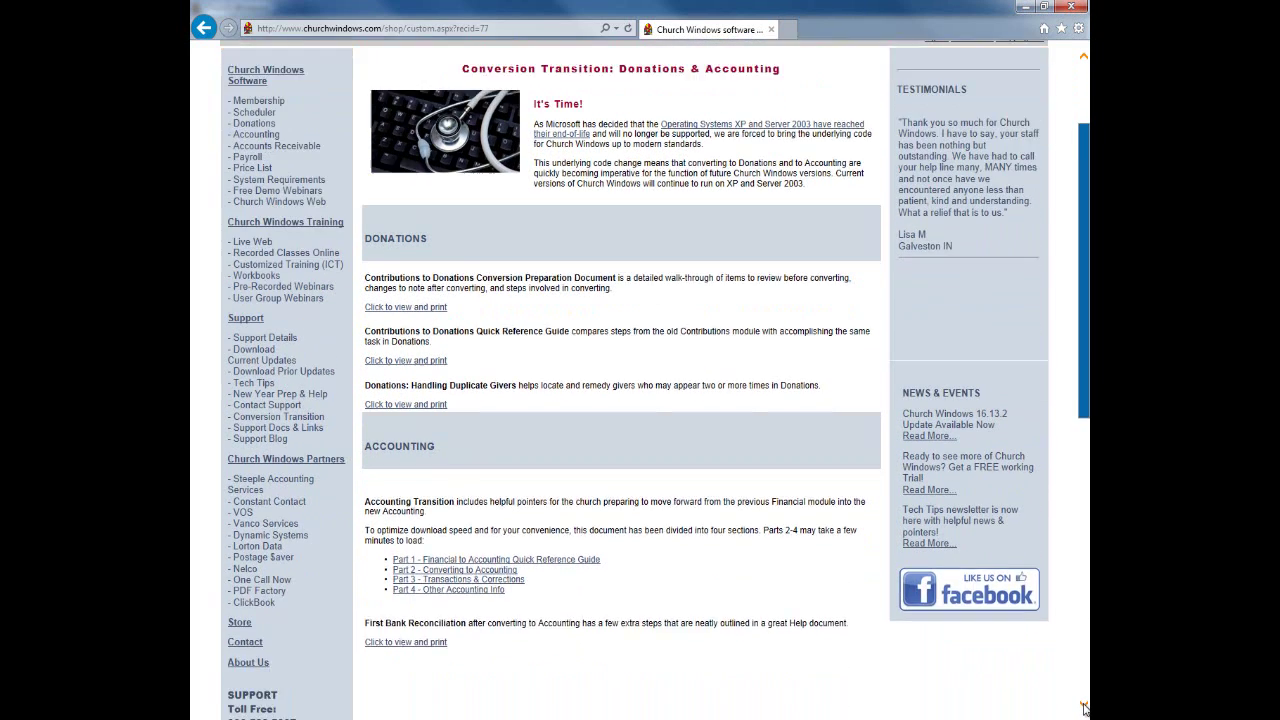
pyautogui.click(1084, 706)
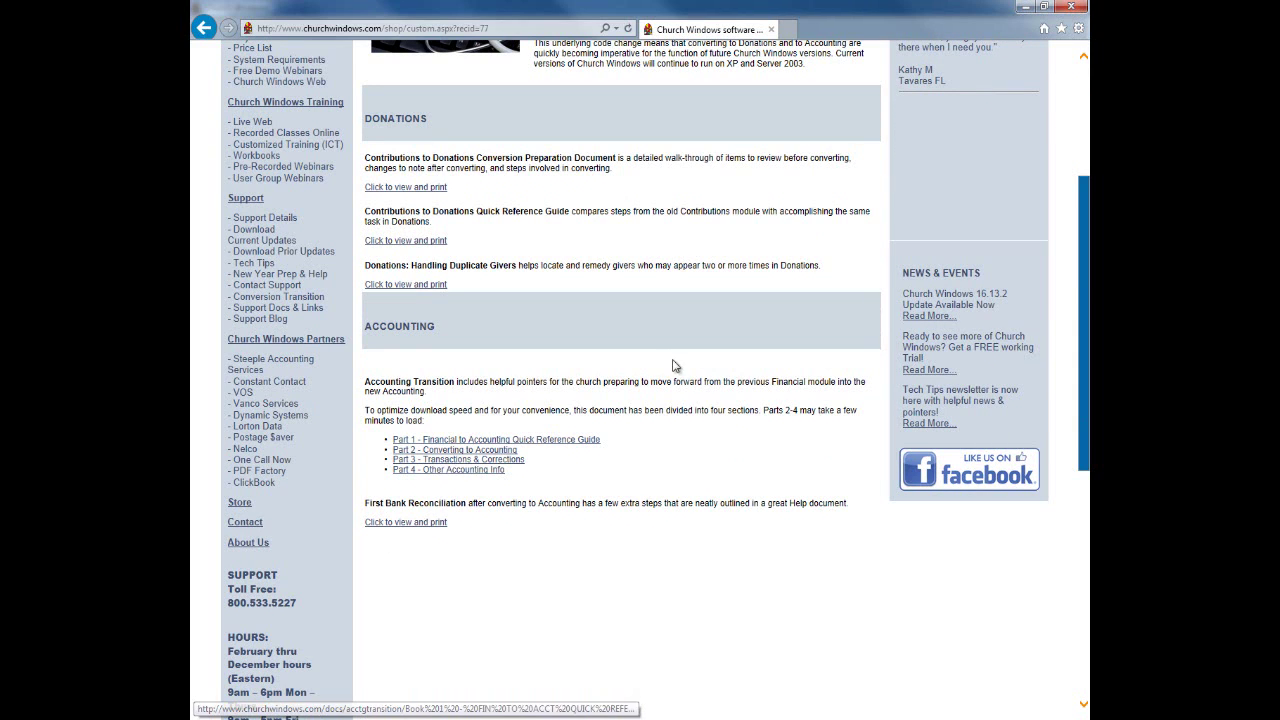
pyautogui.click(447, 451)
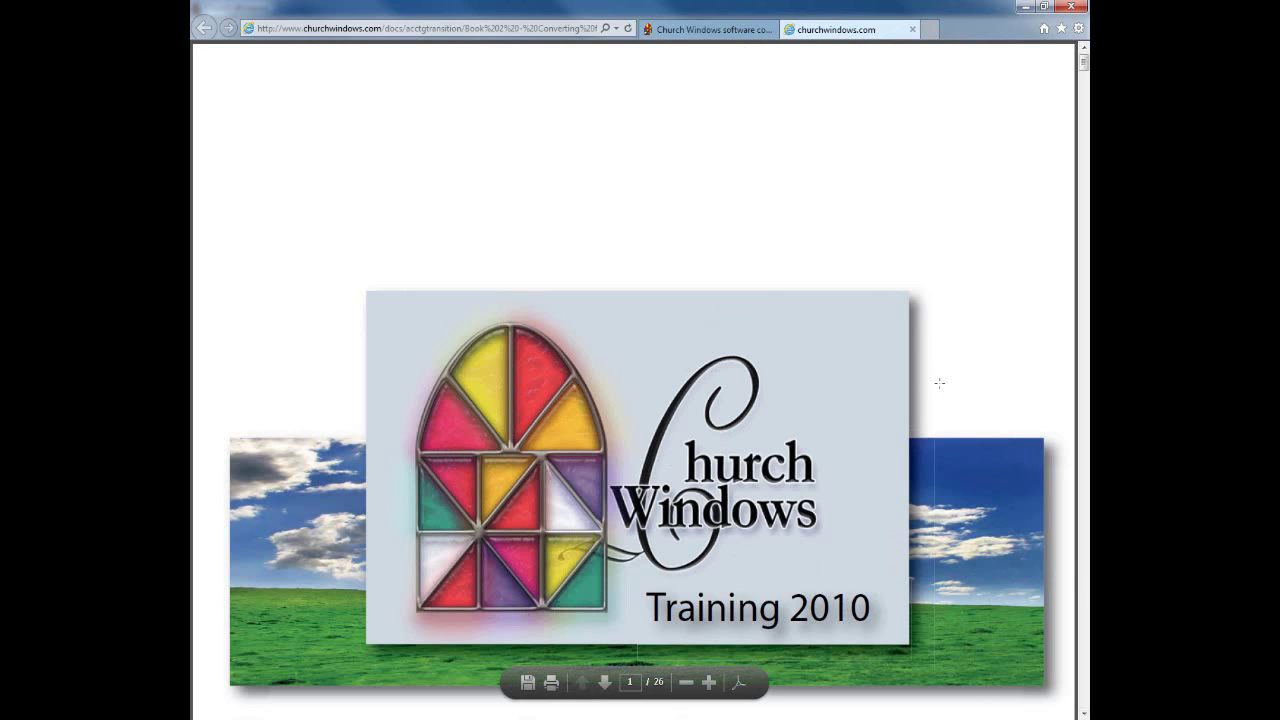
# - Read the table of contents of Book 2 and the introduction on converting from Financial to Accounting
pyautogui.click(1081, 640)
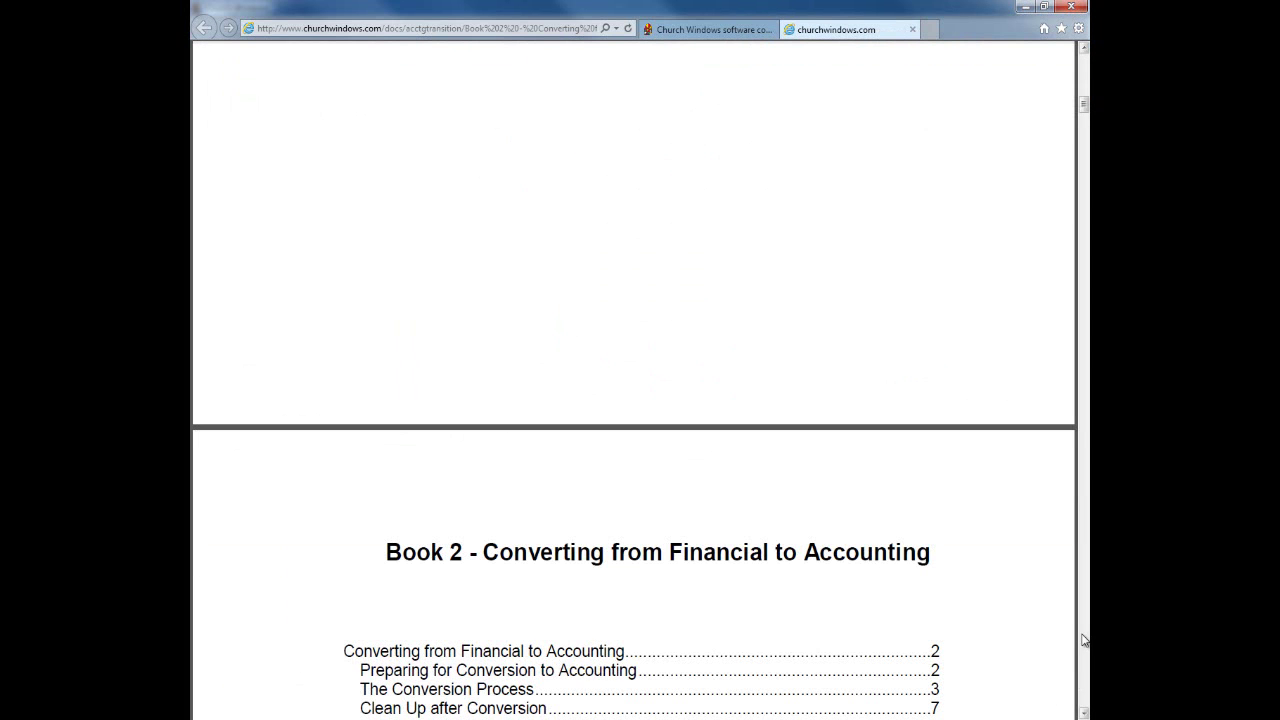
pyautogui.click(1084, 713)
pyautogui.click(1084, 713)
pyautogui.scroll(-5, 1084, 713)
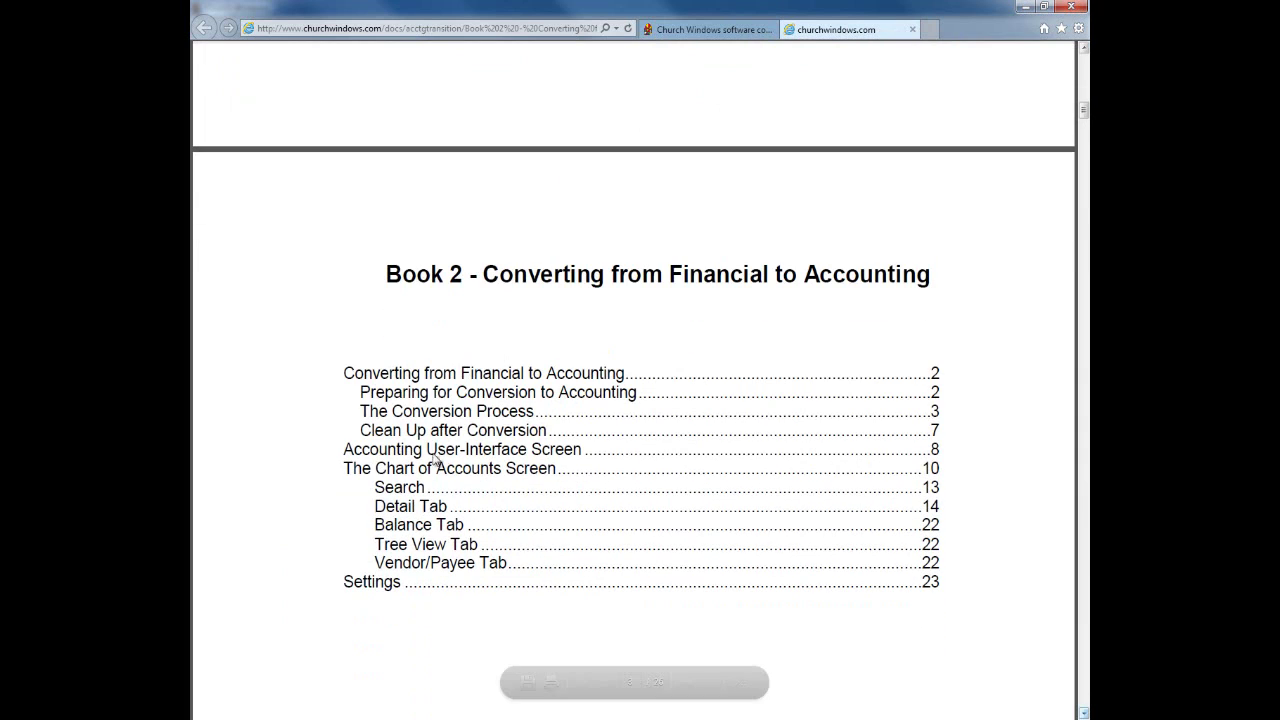
pyautogui.click(1083, 574)
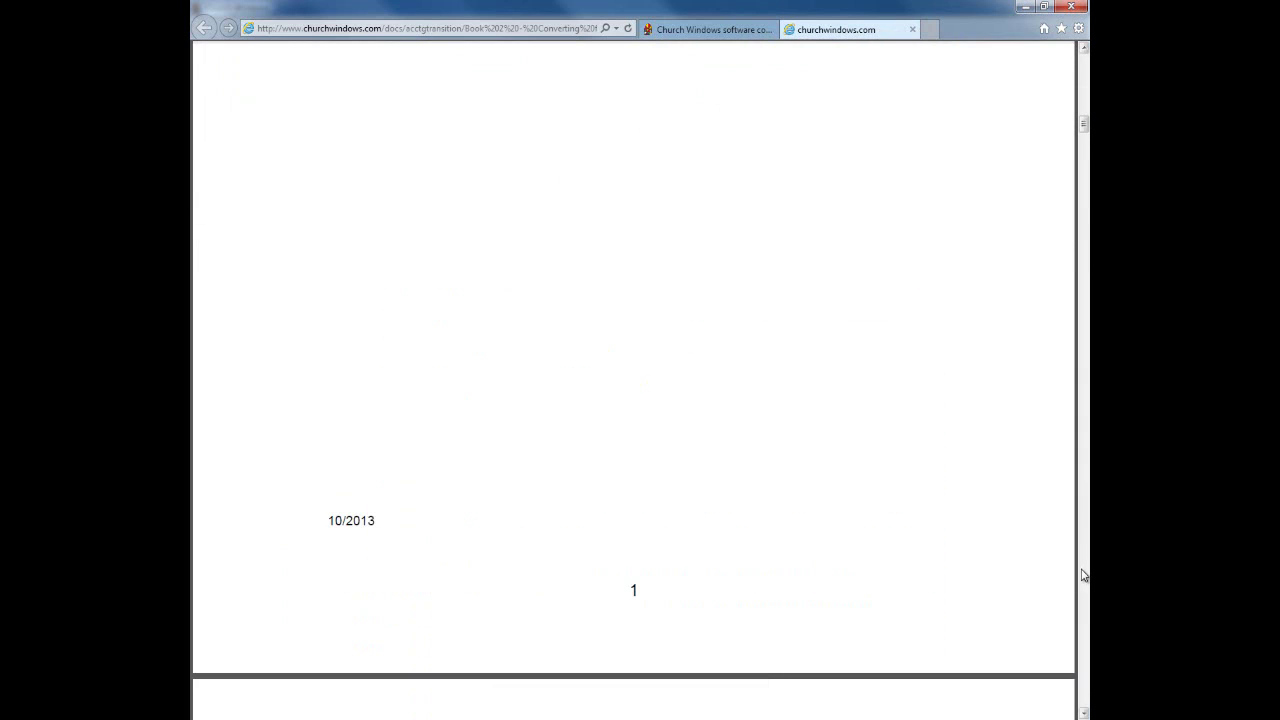
pyautogui.click(1083, 574)
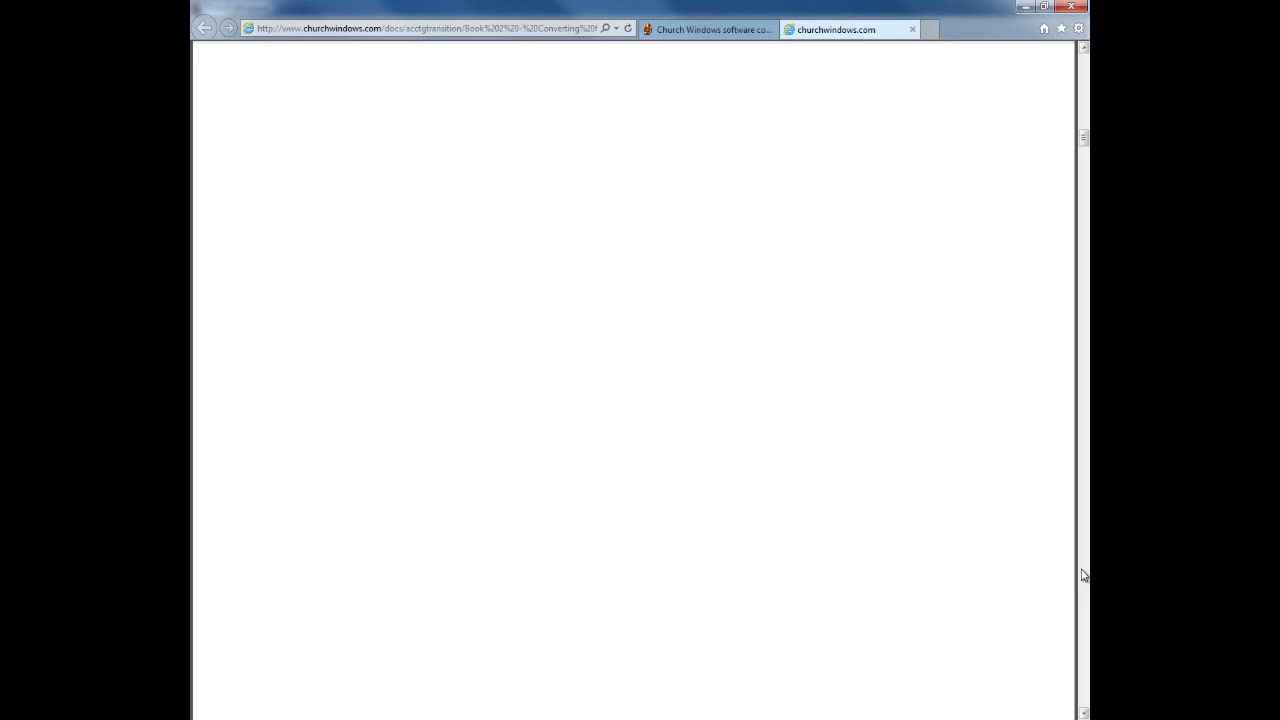
pyautogui.click(1083, 574)
pyautogui.click(1084, 713)
pyautogui.click(1084, 713)
pyautogui.click(1083, 713)
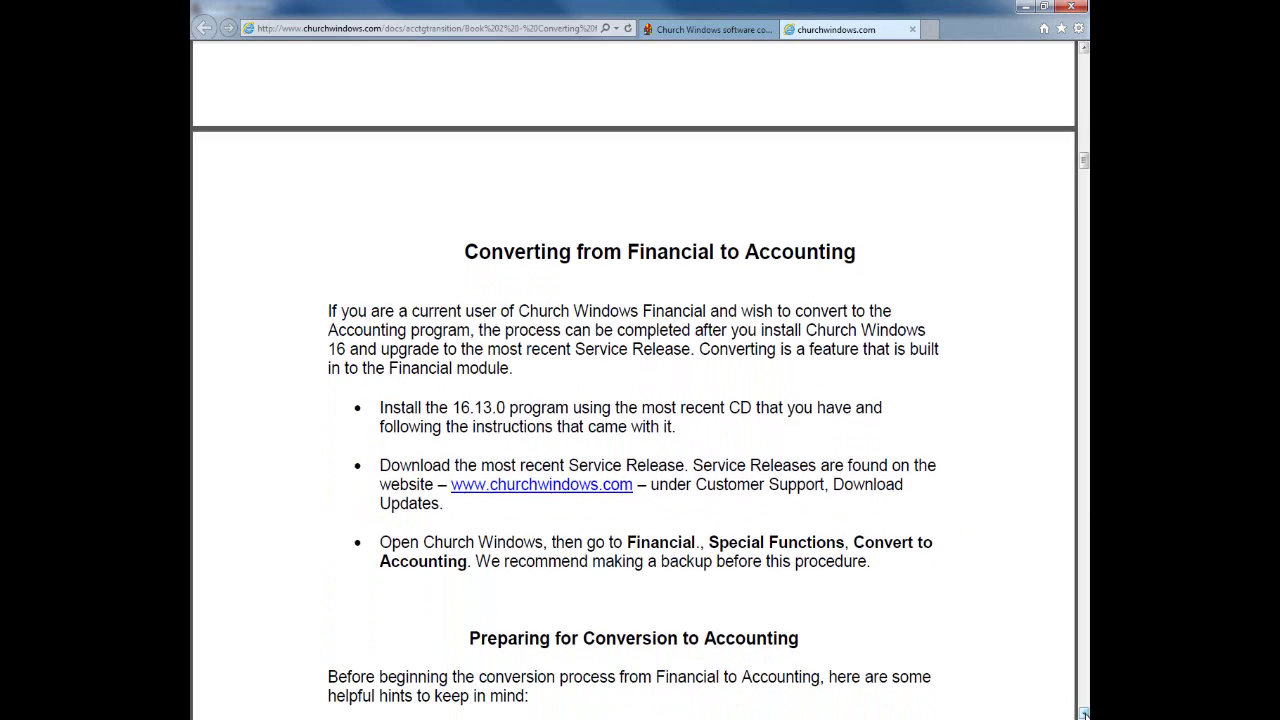
# - Review the hints under "Preparing for Conversion to Accounting", and close the document
pyautogui.click(1083, 713)
pyautogui.click(1083, 713)
pyautogui.click(1083, 713)
pyautogui.click(1083, 713)
pyautogui.click(1083, 713)
pyautogui.click(1083, 713)
pyautogui.click(1083, 713)
pyautogui.click(1083, 713)
pyautogui.click(1083, 713)
pyautogui.click(1083, 713)
pyautogui.click(1083, 713)
pyautogui.click(1083, 713)
pyautogui.moveTo(1040, 606)
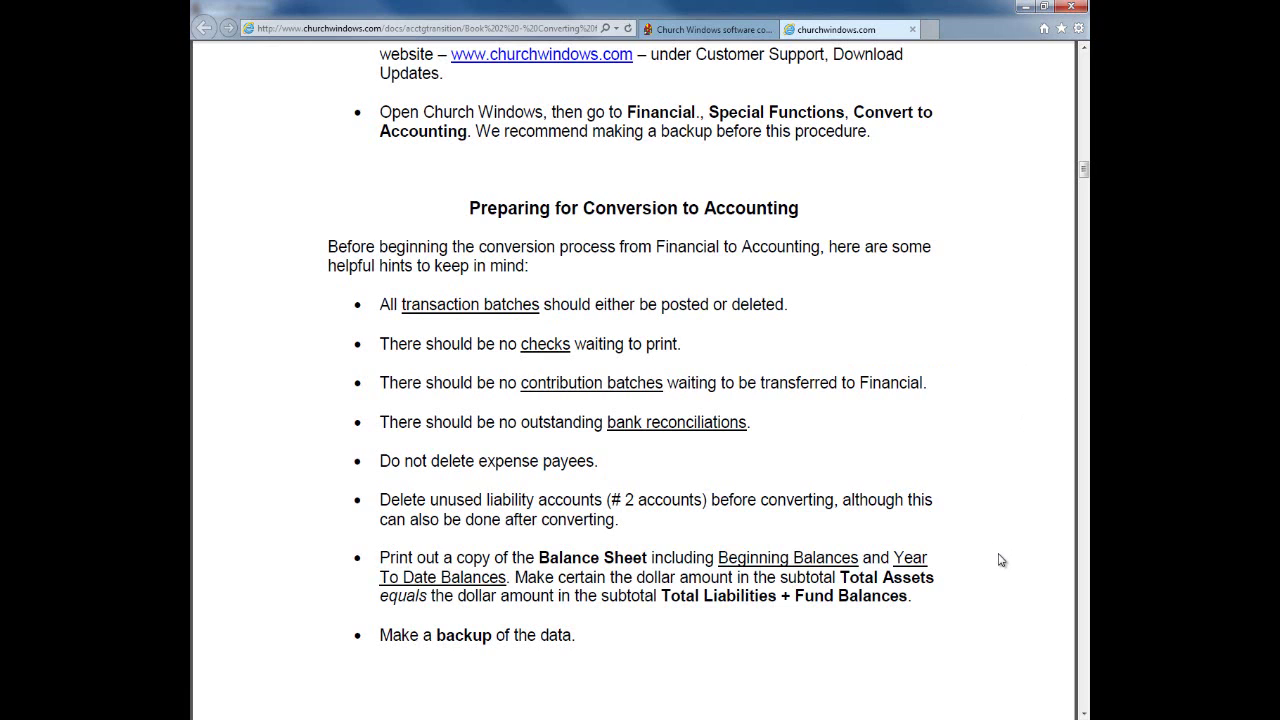
pyautogui.moveTo(1011, 590)
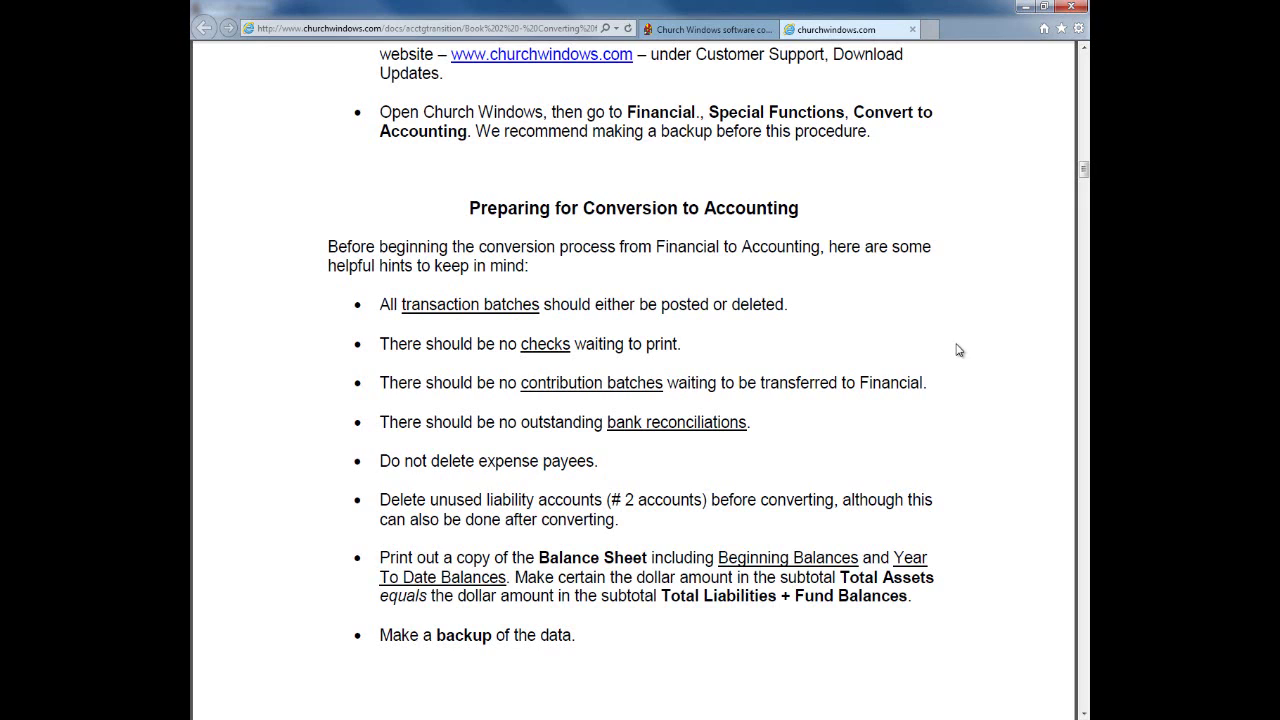
pyautogui.click(913, 32)
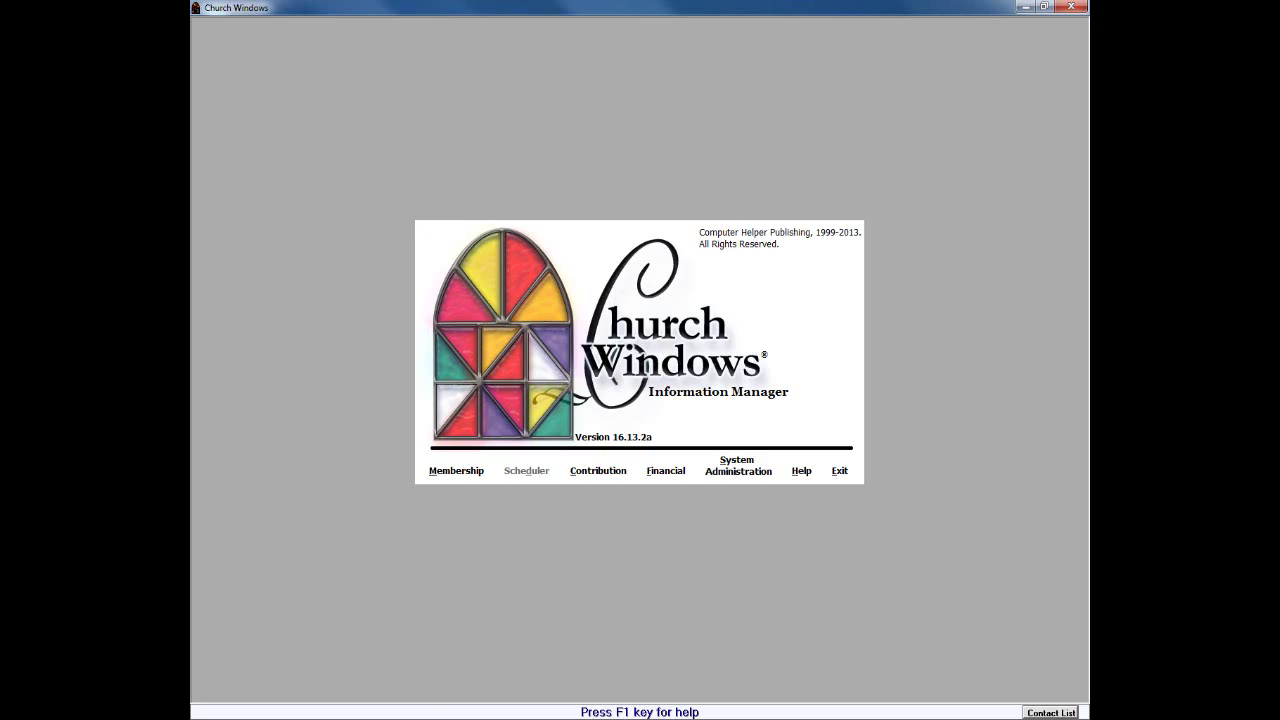
# - In Church Windows, open the data backup and choose to back up Membership, Contribution, Financial
pyautogui.click(731, 477)
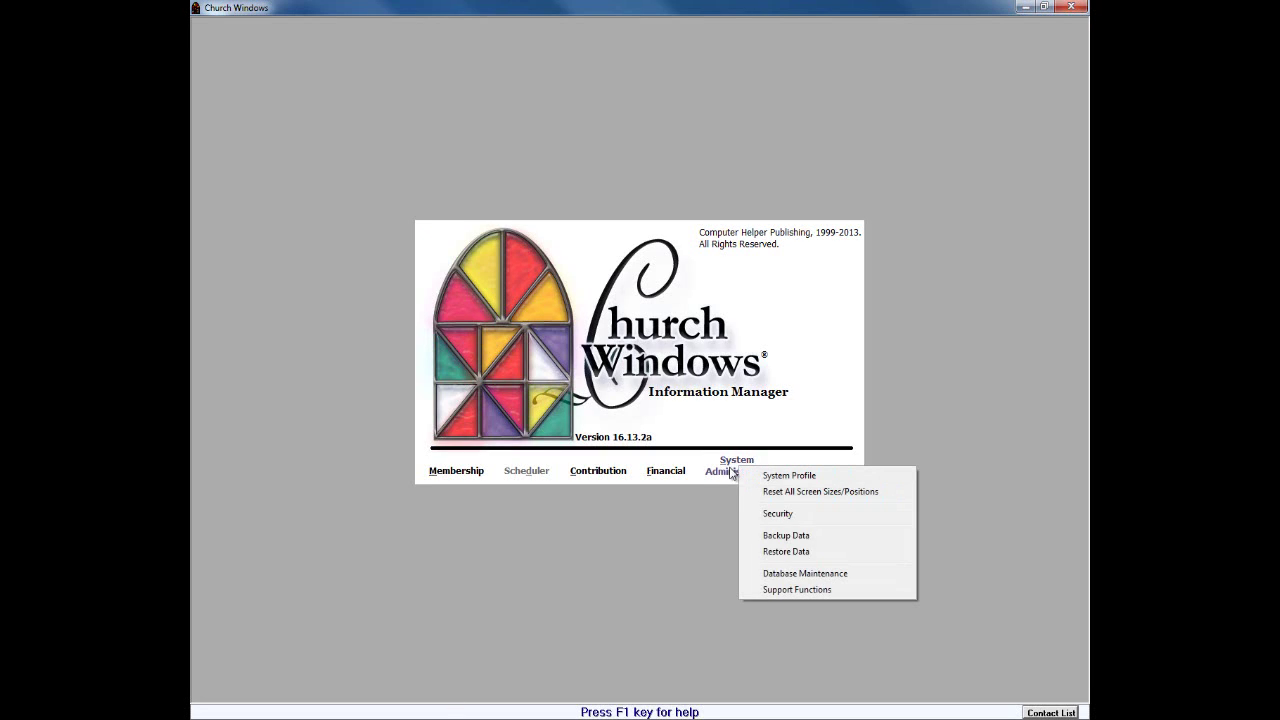
pyautogui.click(773, 537)
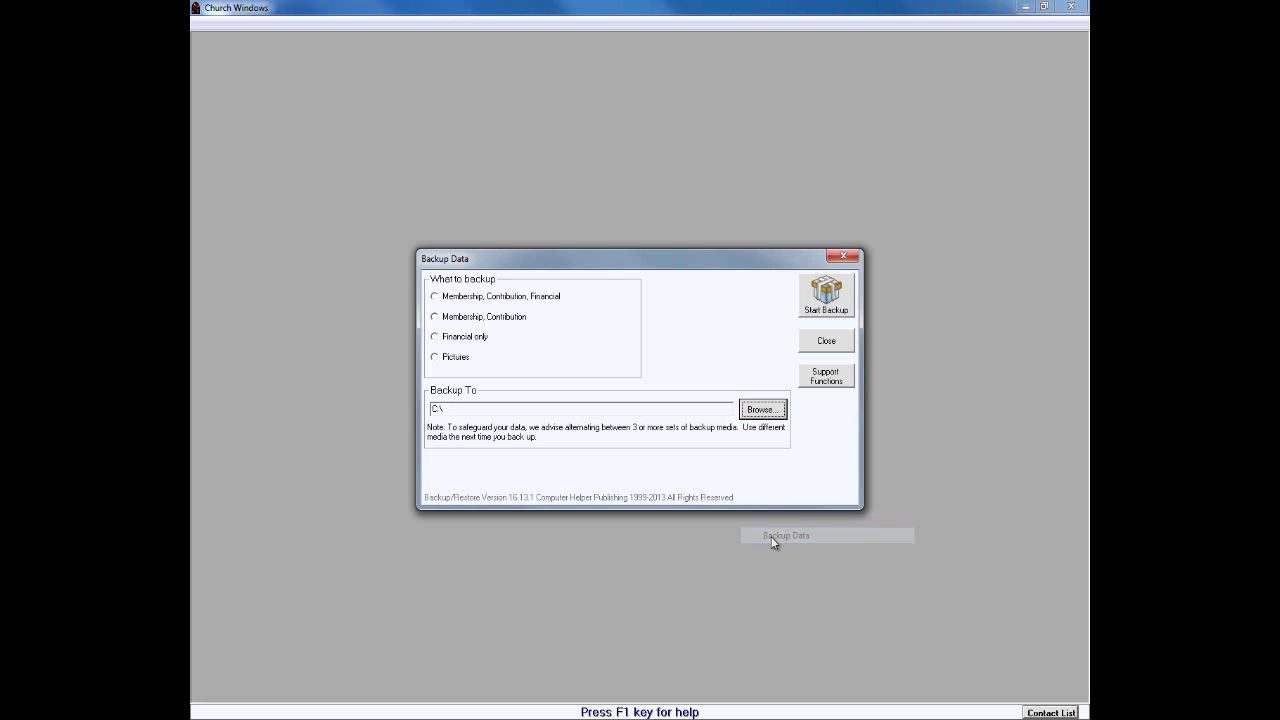
pyautogui.click(436, 298)
# - Set the backup destination to the Desktop and run the backup of Membership, Contribution, Financial
pyautogui.click(778, 416)
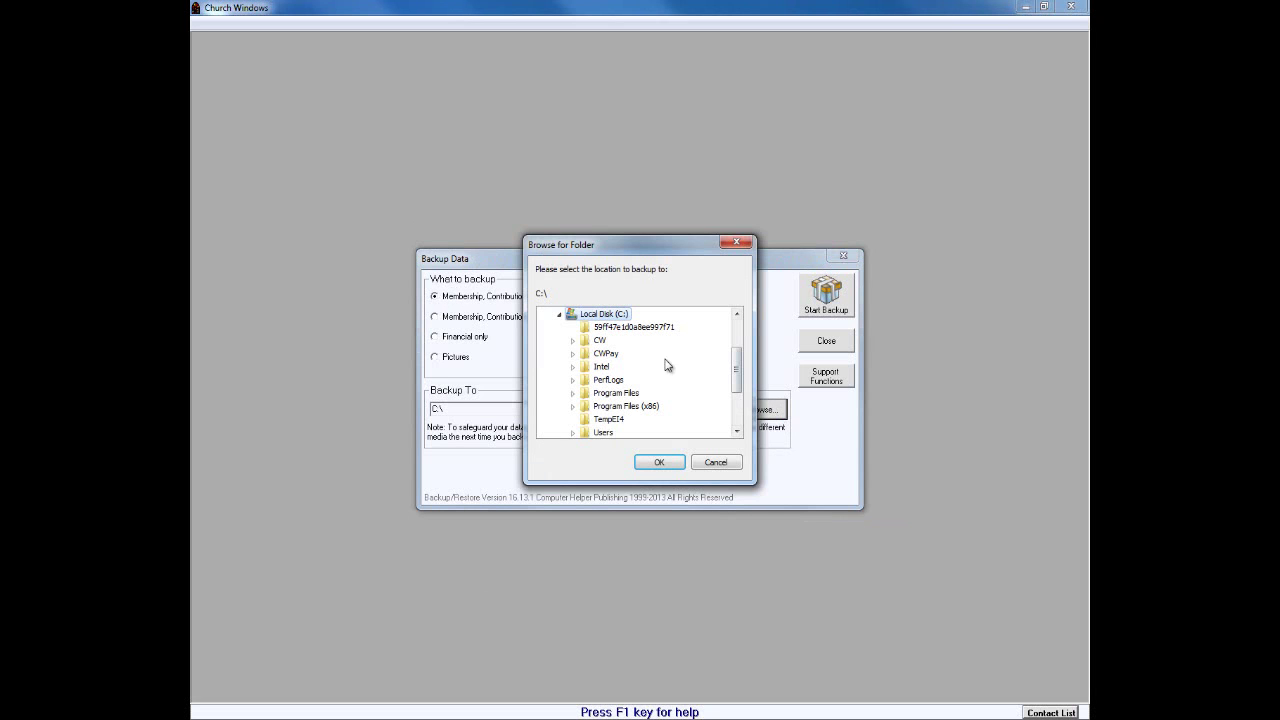
pyautogui.moveTo(741, 368); pyautogui.dragTo(737, 320)
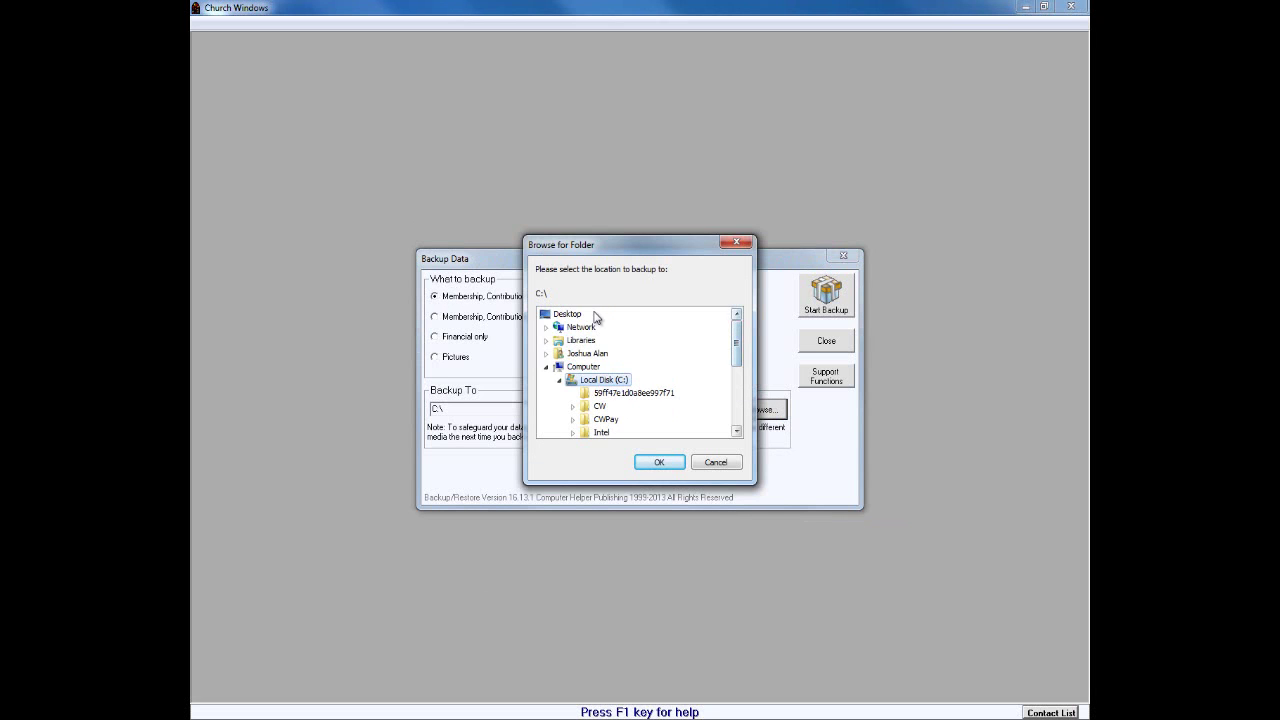
pyautogui.click(575, 316)
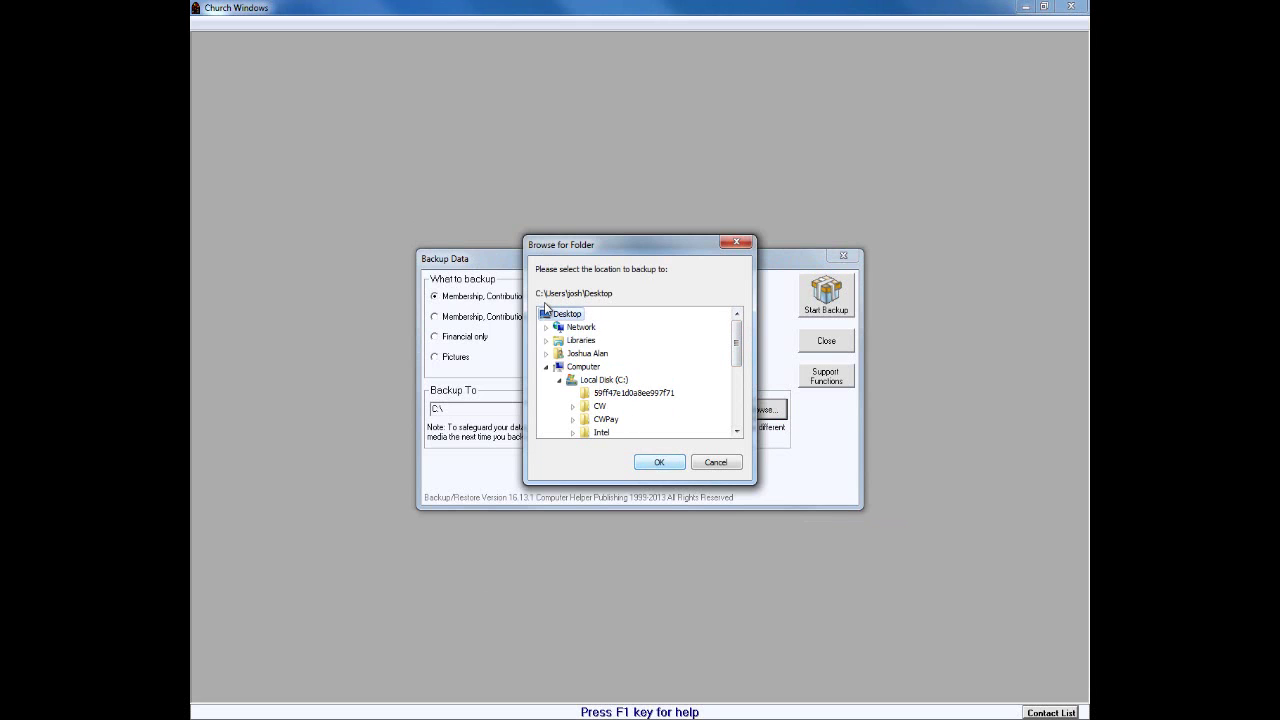
pyautogui.click(666, 464)
pyautogui.click(815, 310)
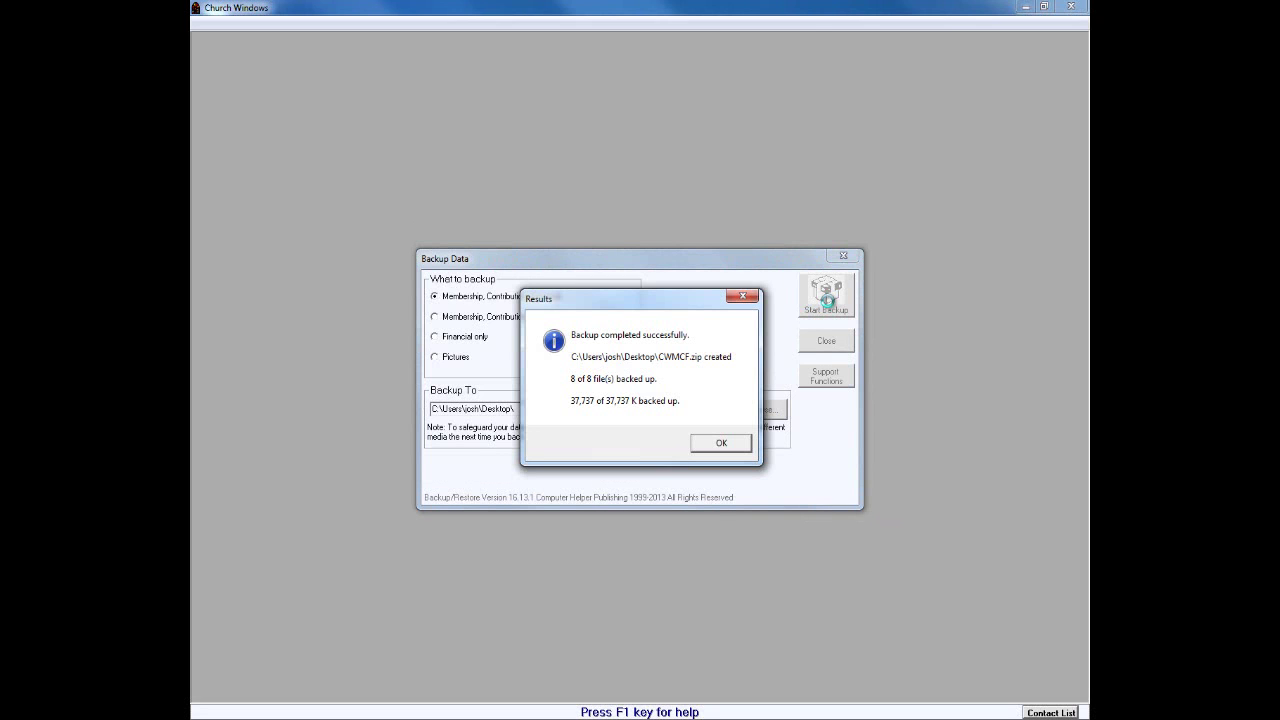
pyautogui.click(712, 444)
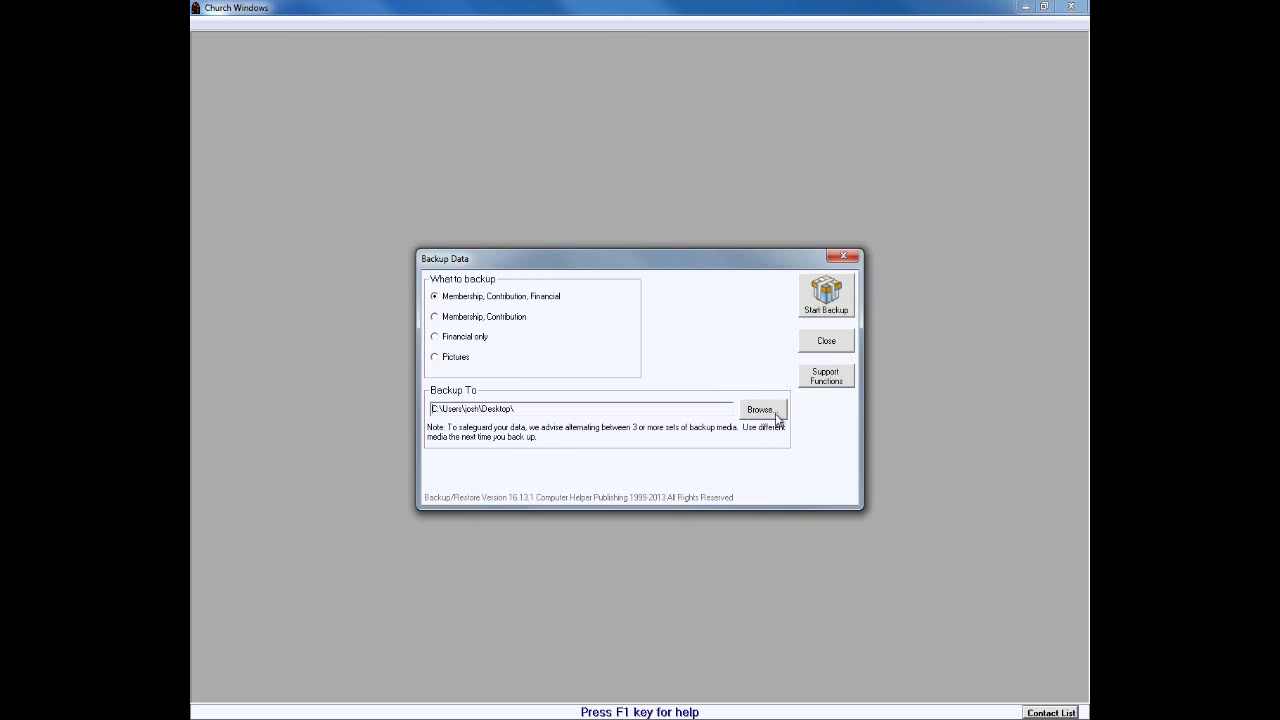
# - Close the backup utility and Church Windows, and move the CWMCF backup file to an empty area of the desktop
pyautogui.click(818, 344)
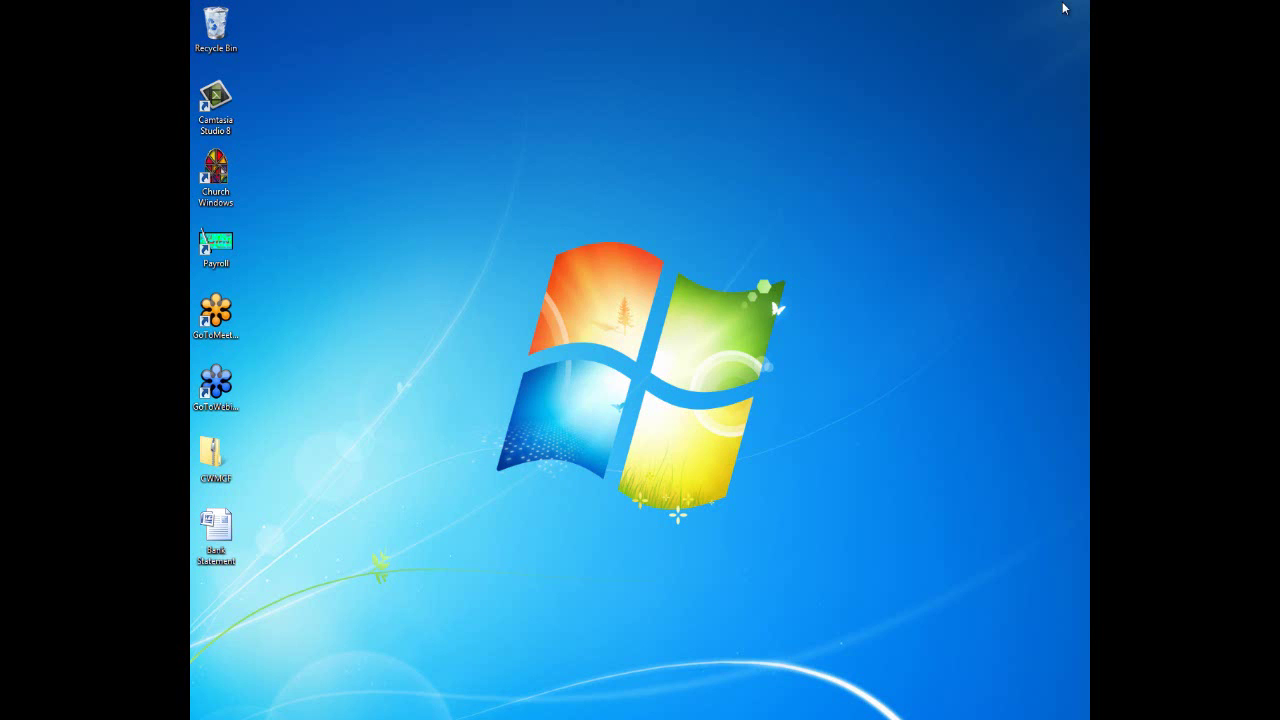
pyautogui.click(1071, 6)
pyautogui.moveTo(206, 458); pyautogui.dragTo(795, 178)
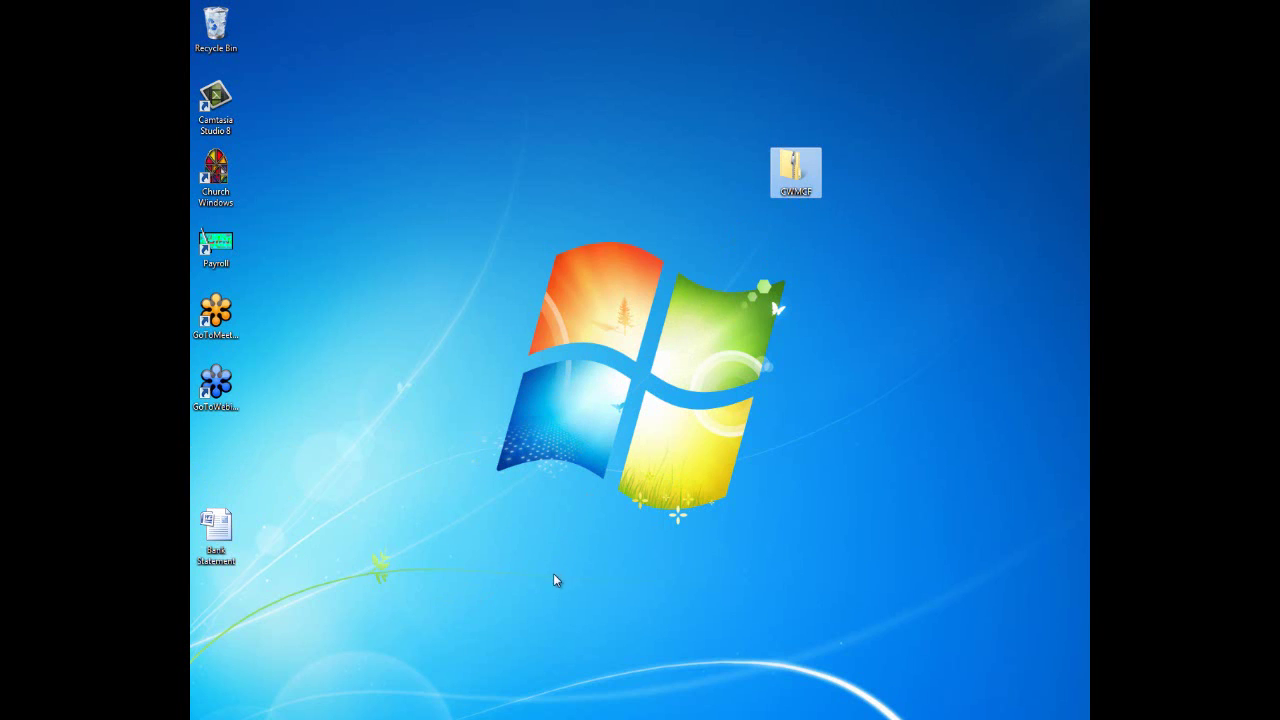
# - Reopen Church Windows and check Transfer Contributions To Financial for contribution dates still awaiting transfer
pyautogui.click(211, 179)
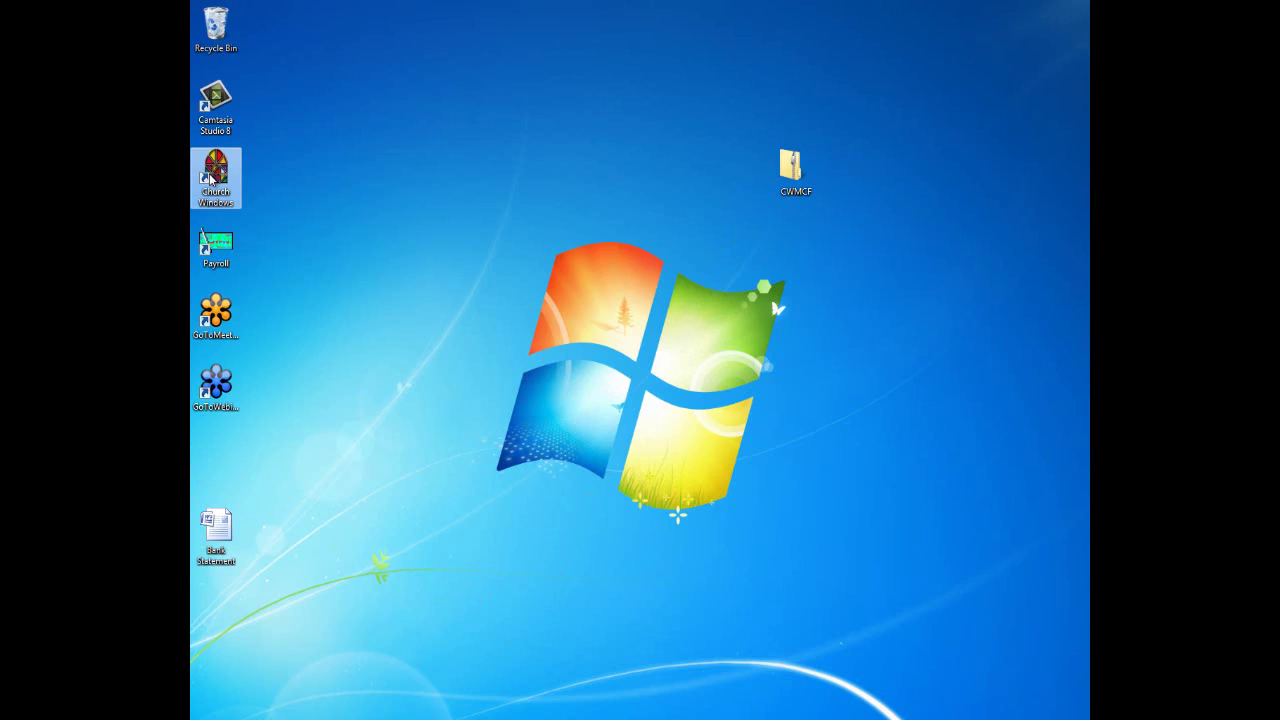
pyautogui.doubleClick(210, 178)
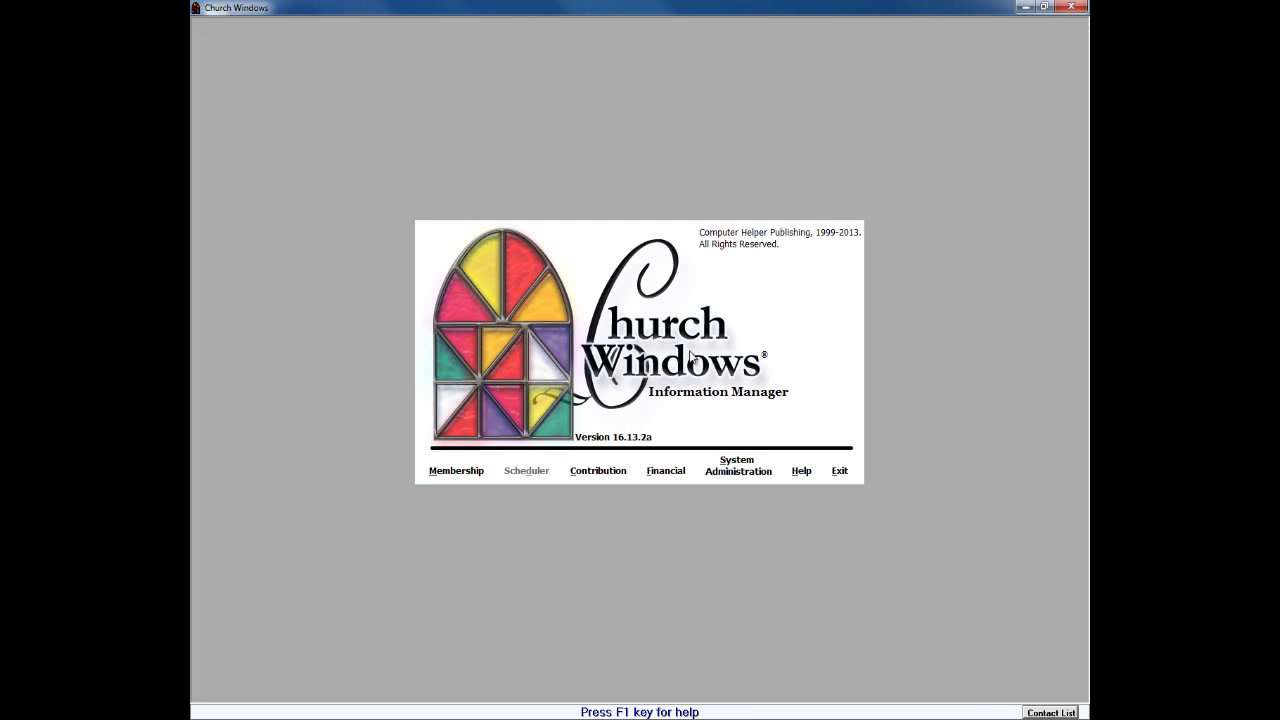
pyautogui.click(612, 477)
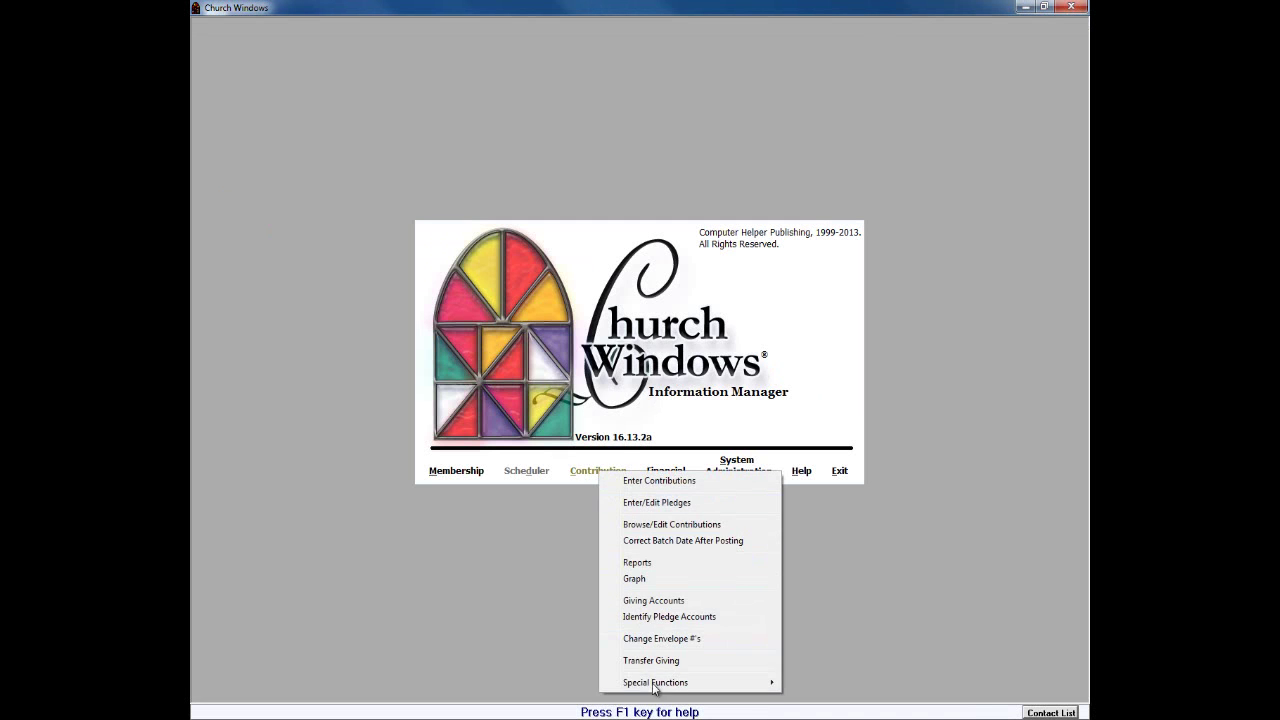
pyautogui.moveTo(660, 684)
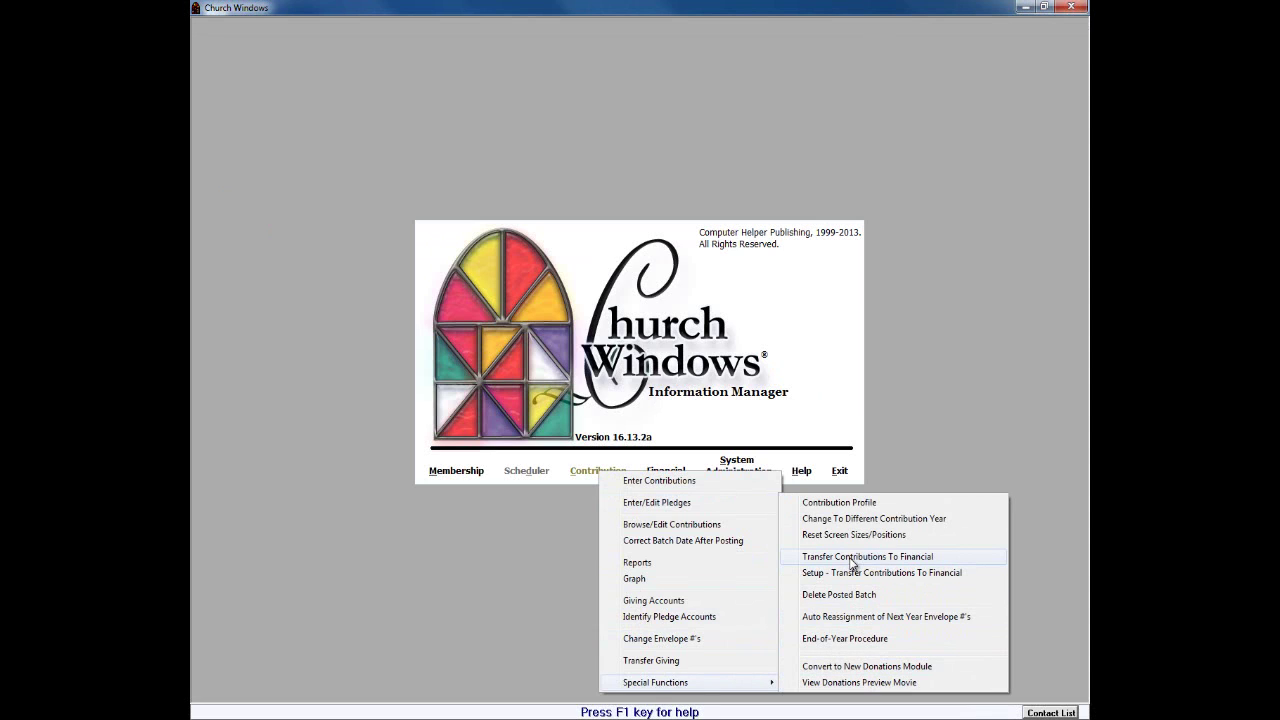
pyautogui.click(852, 564)
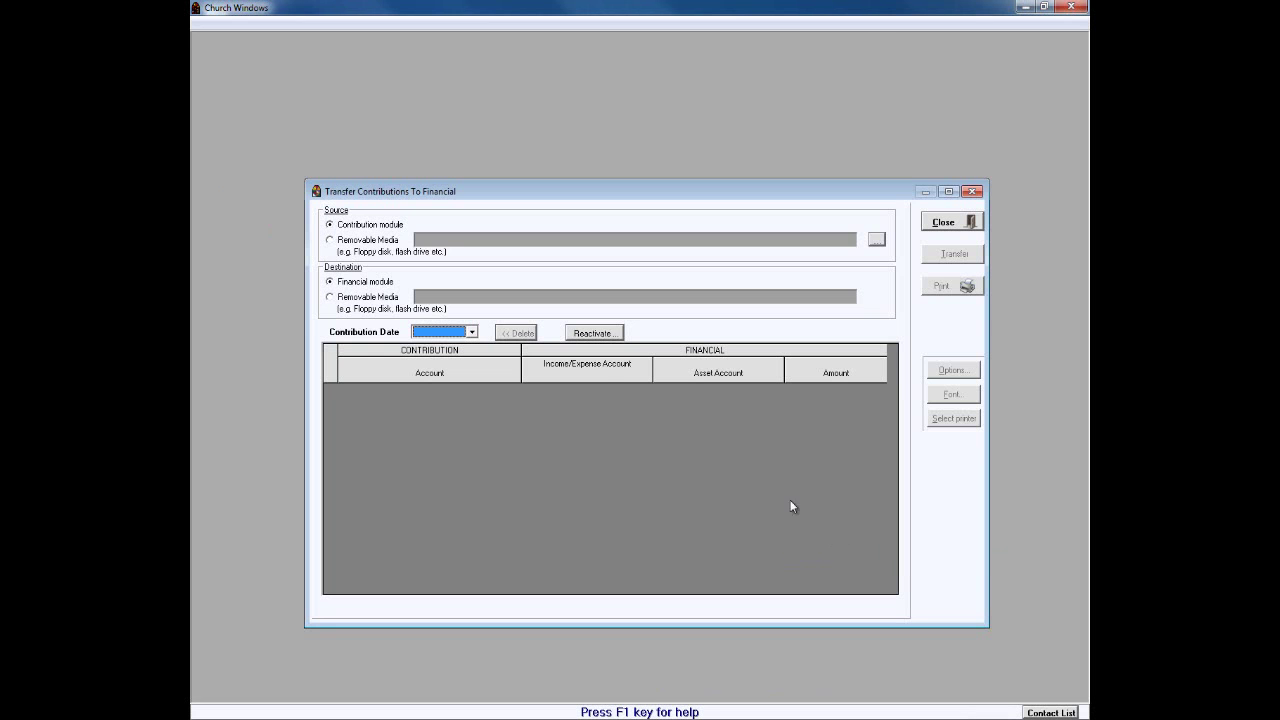
pyautogui.click(472, 333)
pyautogui.click(472, 336)
pyautogui.click(975, 223)
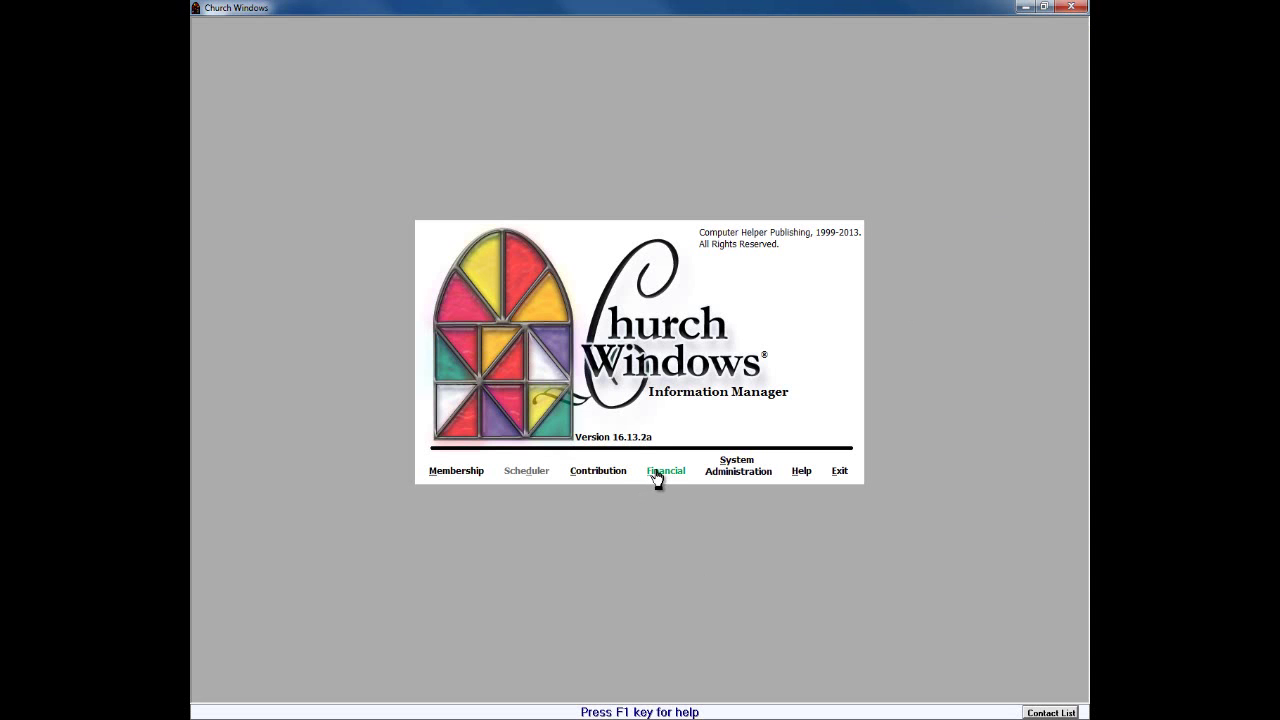
# - Check the Financial module's Check Printing for unprinted checks
pyautogui.click(658, 478)
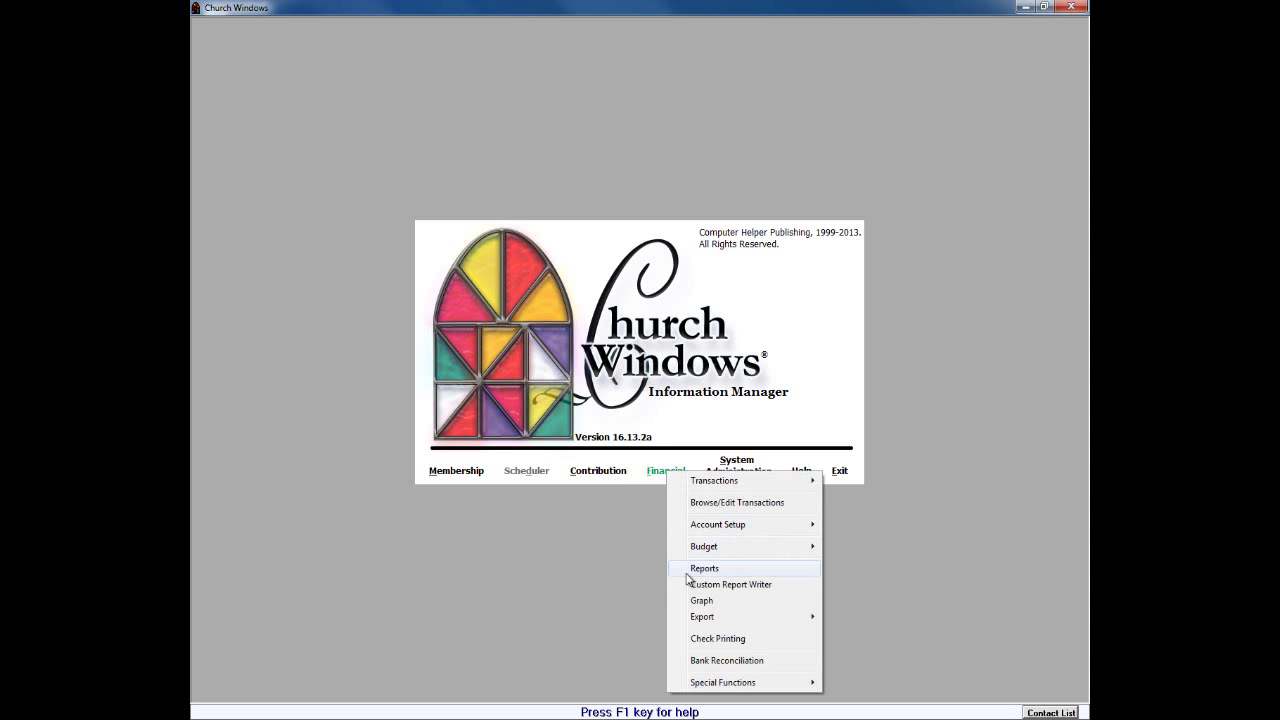
pyautogui.click(710, 638)
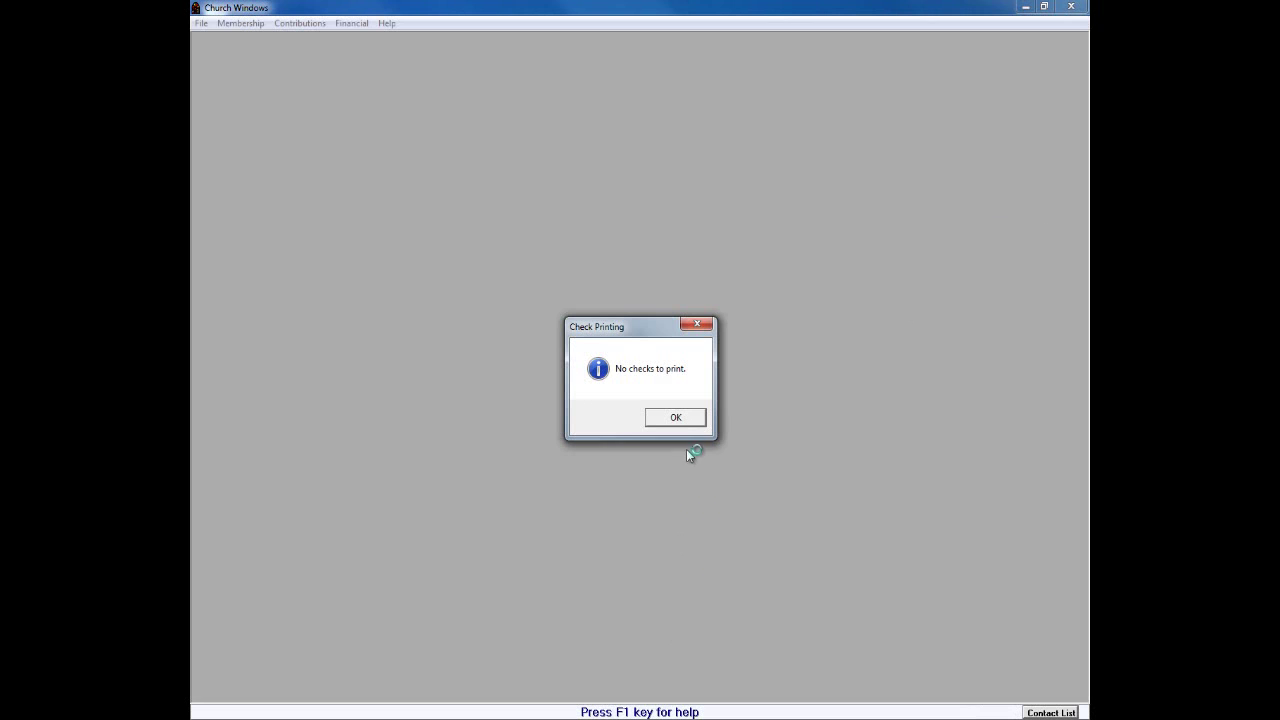
pyautogui.click(684, 421)
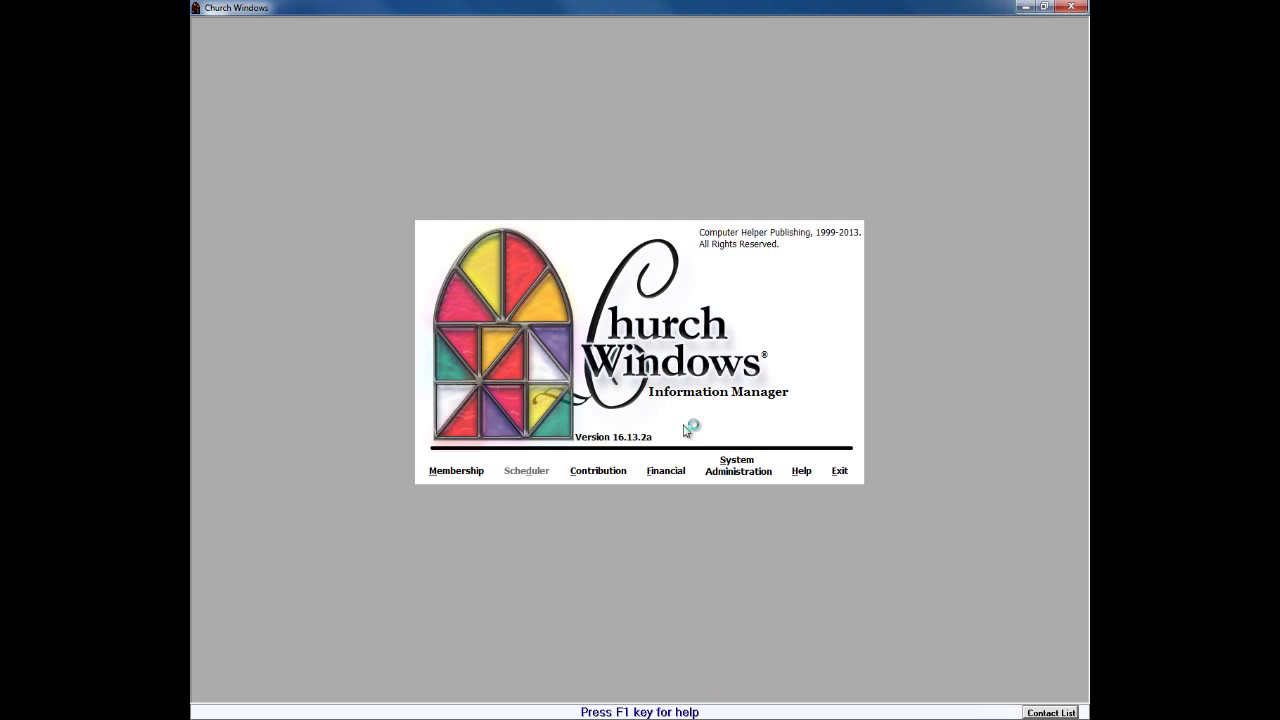
# - Preview the December Balance Sheet with Beginning balance and Year To Date, and close the financial reports
pyautogui.click(667, 475)
pyautogui.click(704, 568)
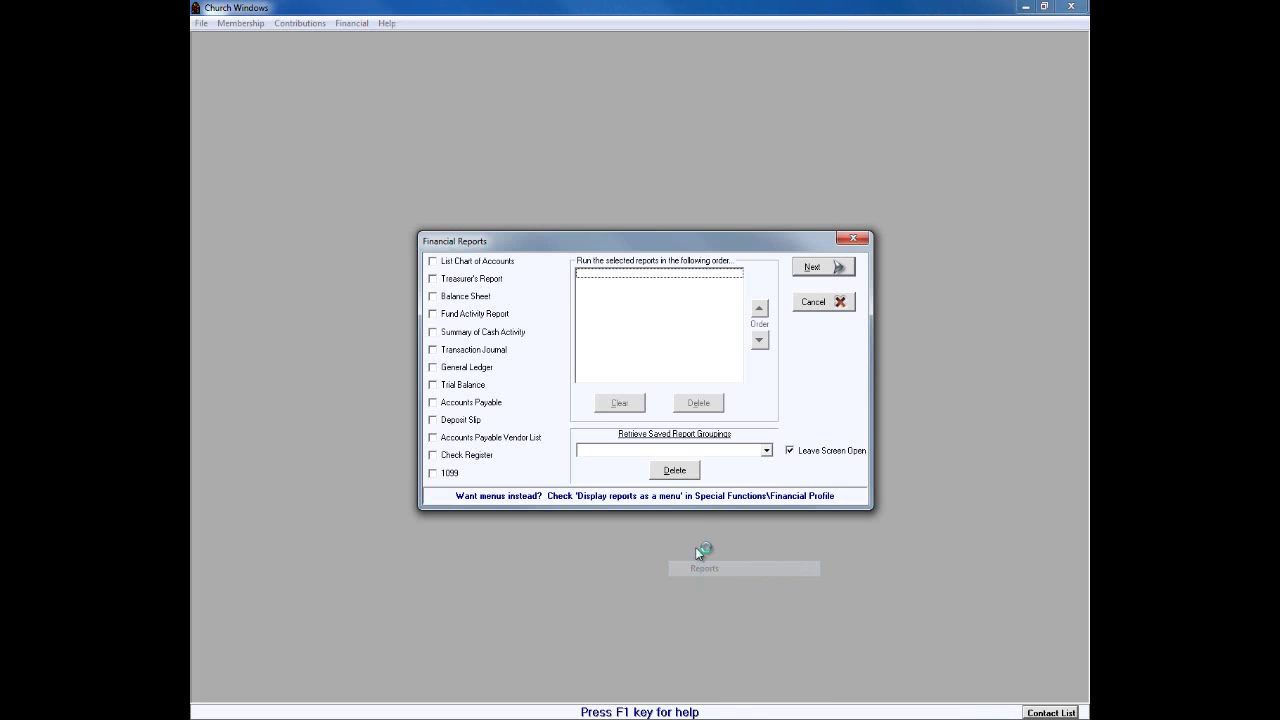
pyautogui.click(452, 296)
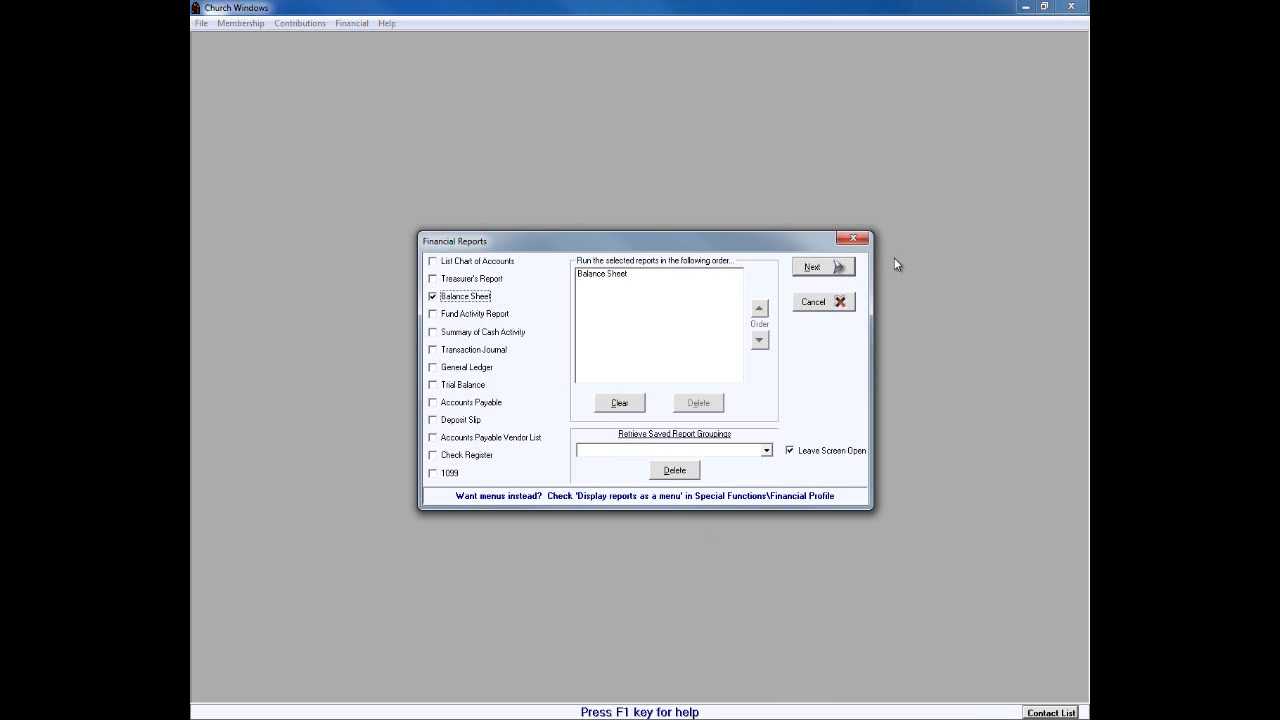
pyautogui.click(852, 267)
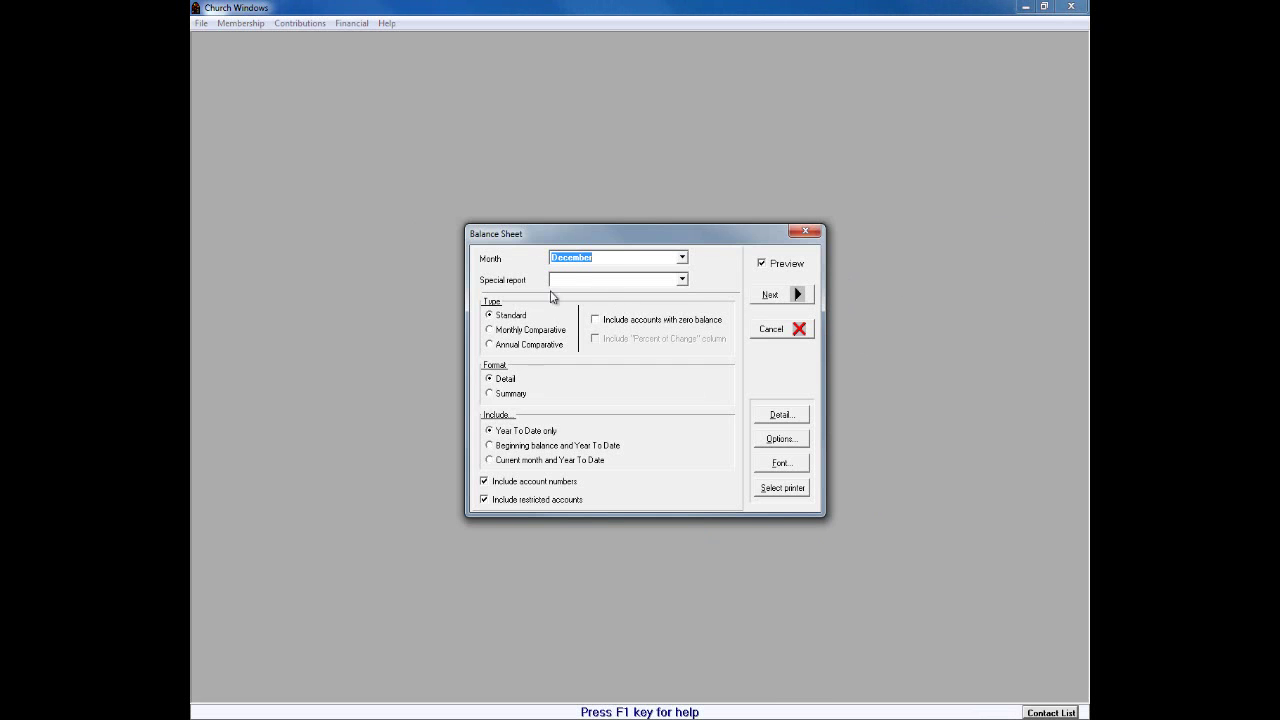
pyautogui.click(490, 446)
pyautogui.click(780, 295)
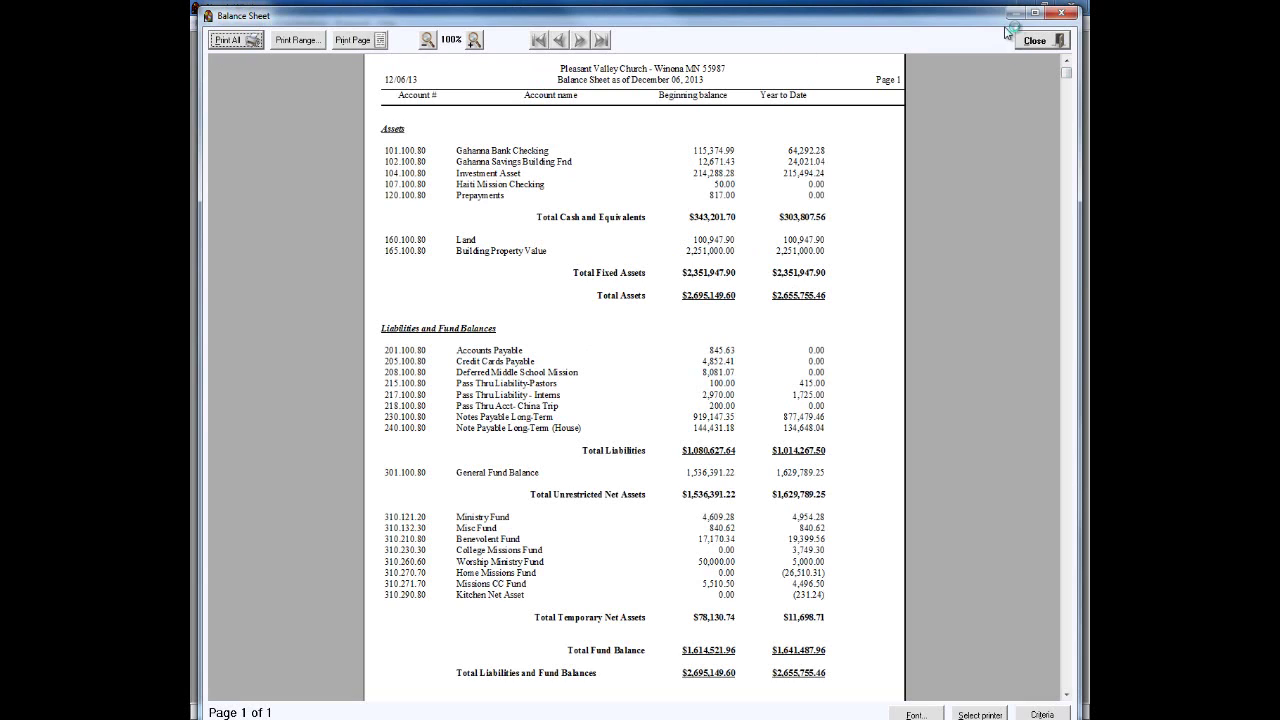
pyautogui.click(1031, 41)
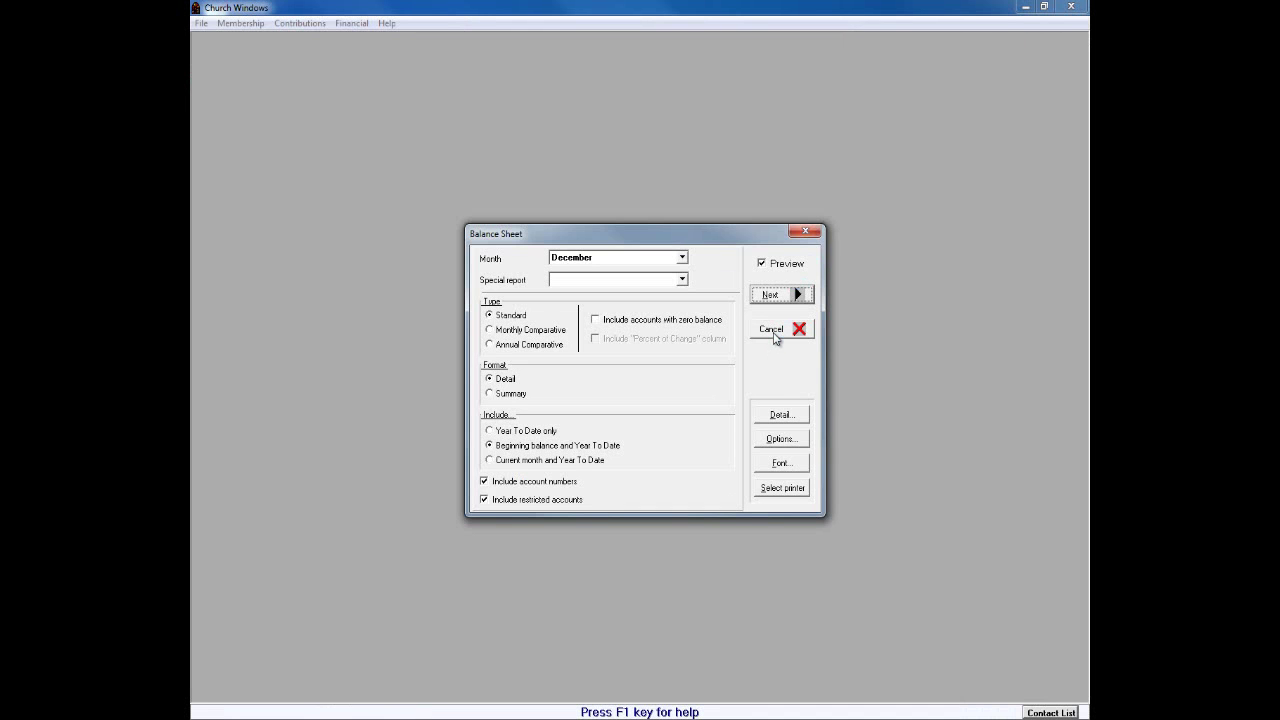
pyautogui.click(773, 331)
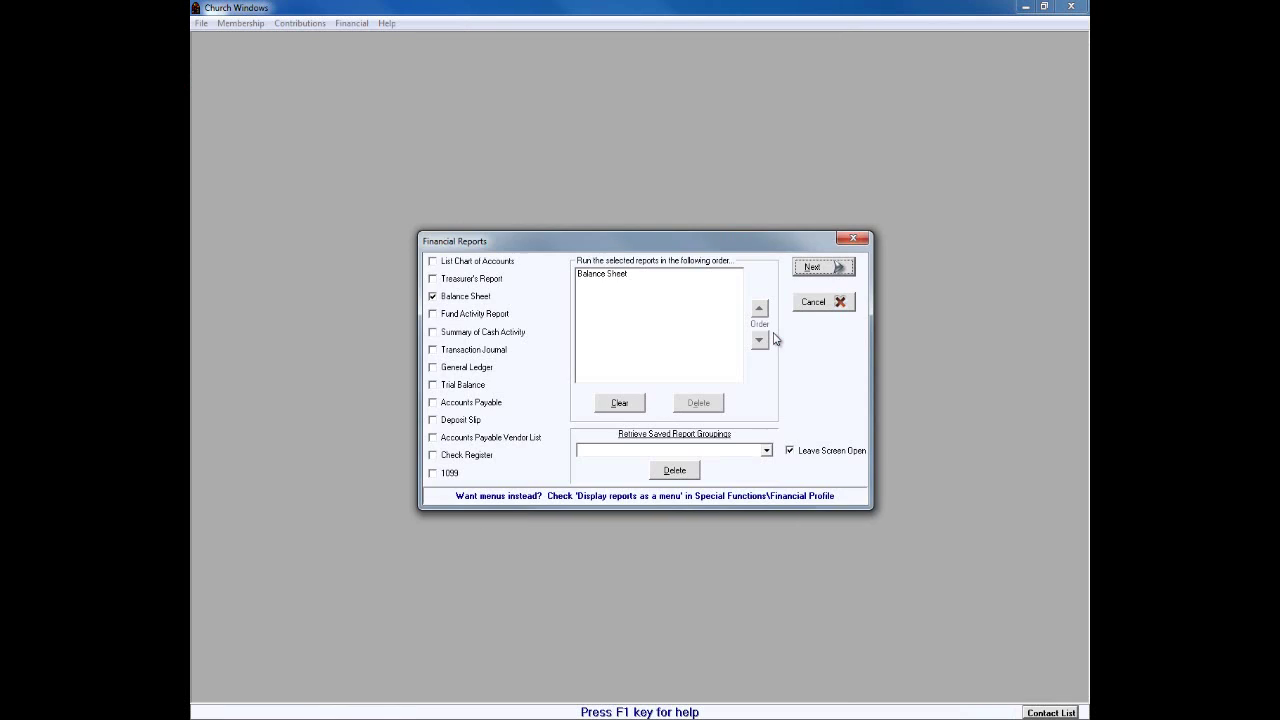
pyautogui.click(836, 309)
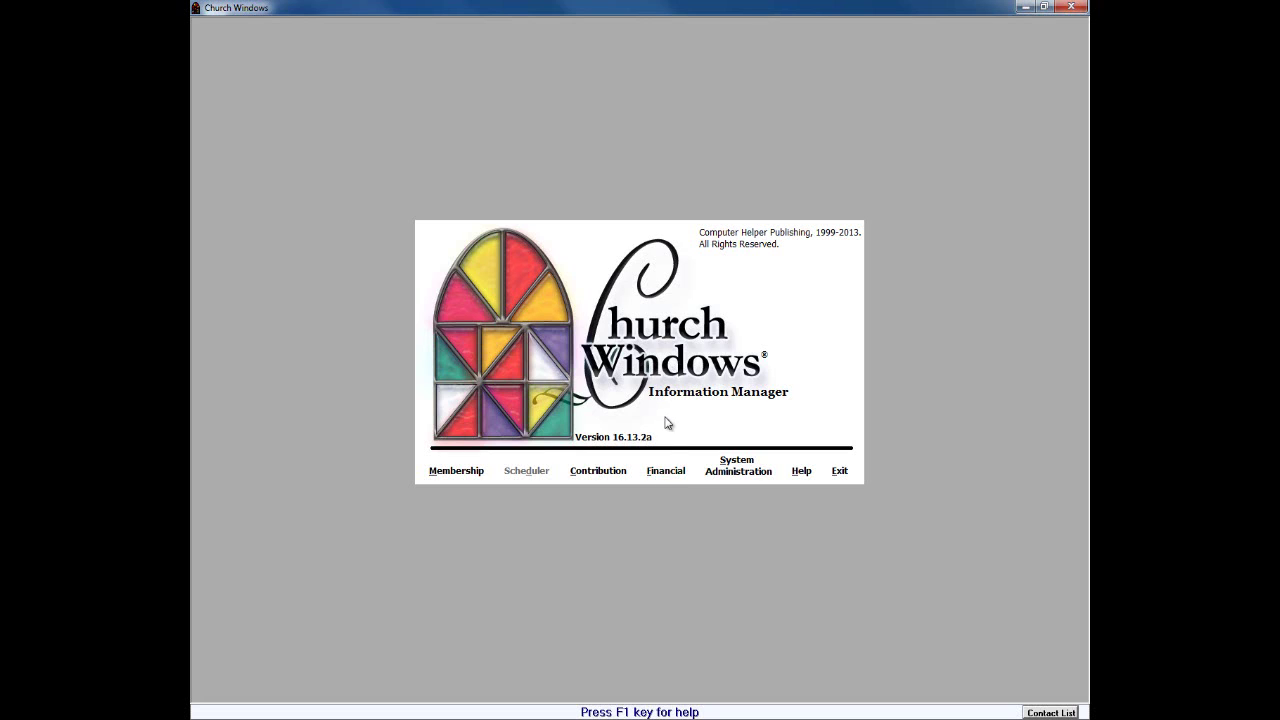
# - Convert Financial to the new Accounting module, and acknowledge the required exit from Church Windows
pyautogui.click(668, 474)
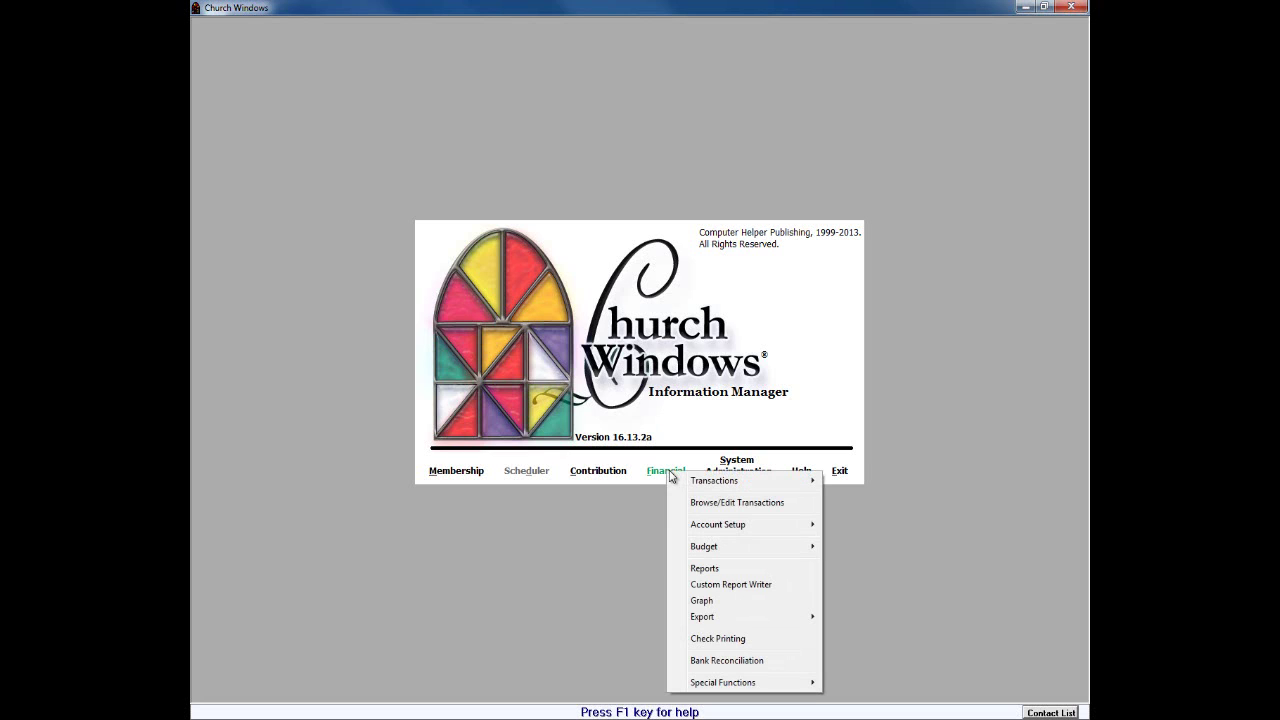
pyautogui.moveTo(703, 686)
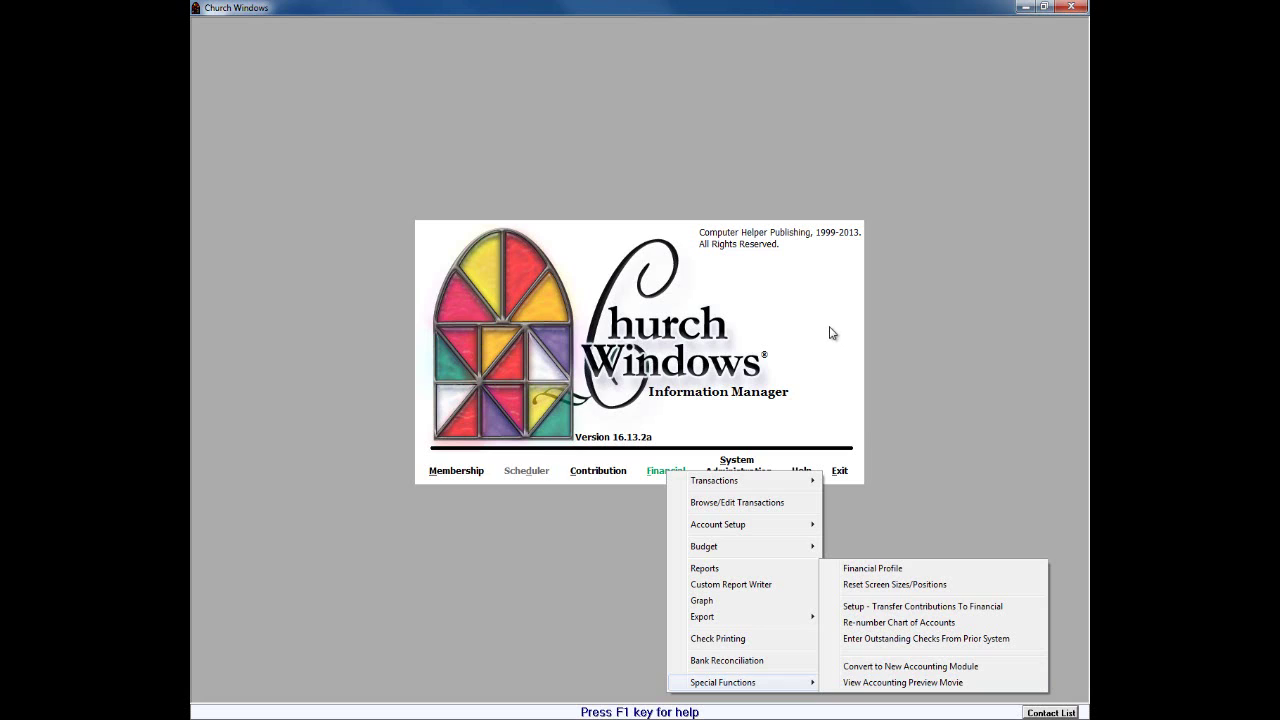
pyautogui.click(911, 667)
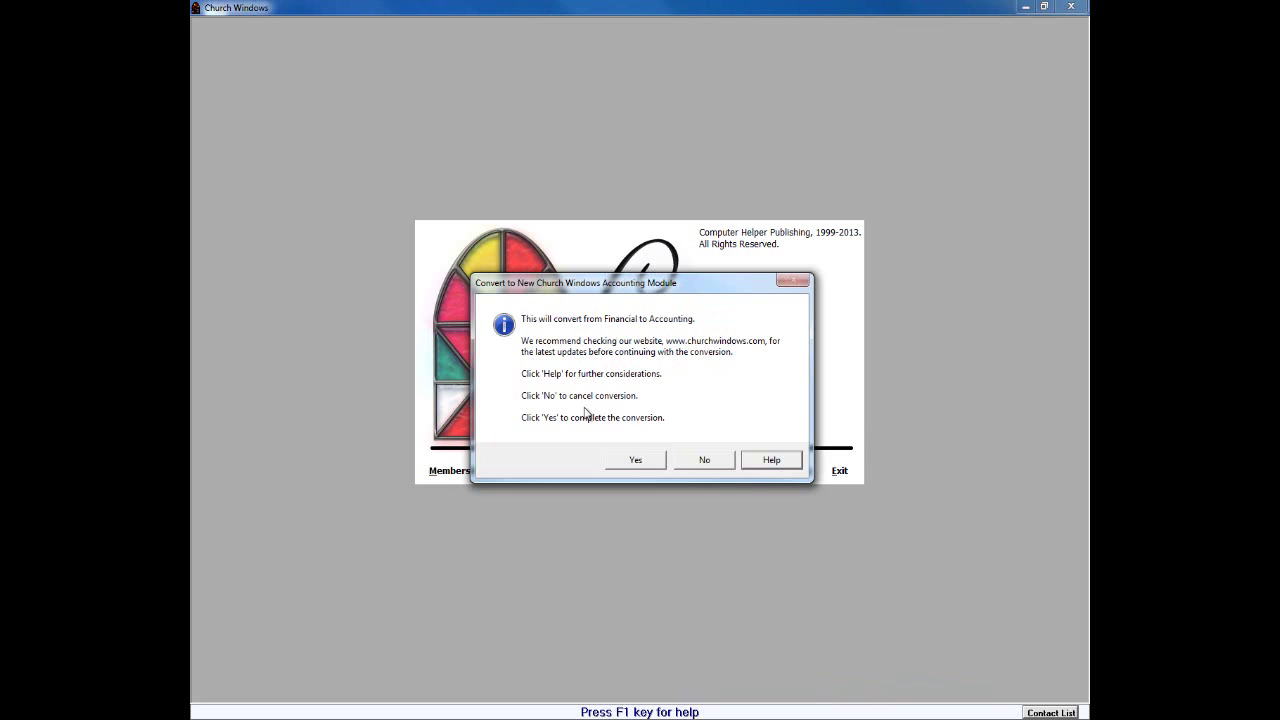
pyautogui.click(633, 463)
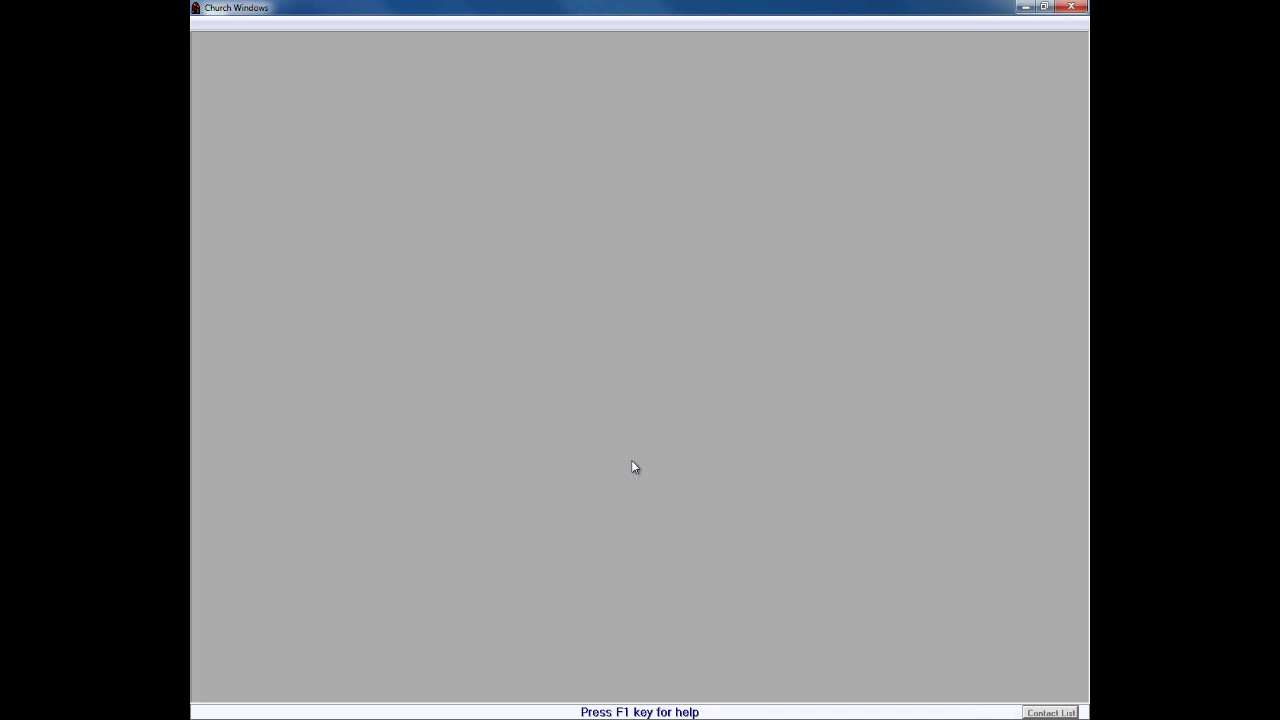
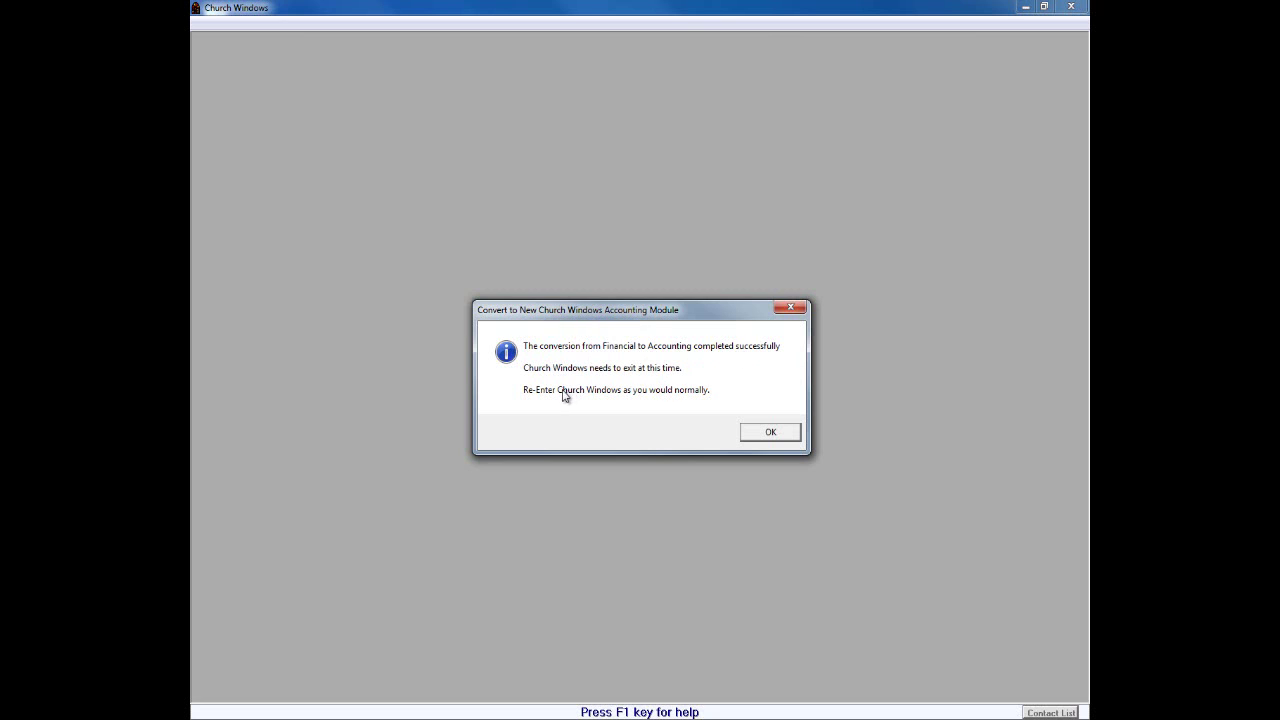
pyautogui.click(768, 433)
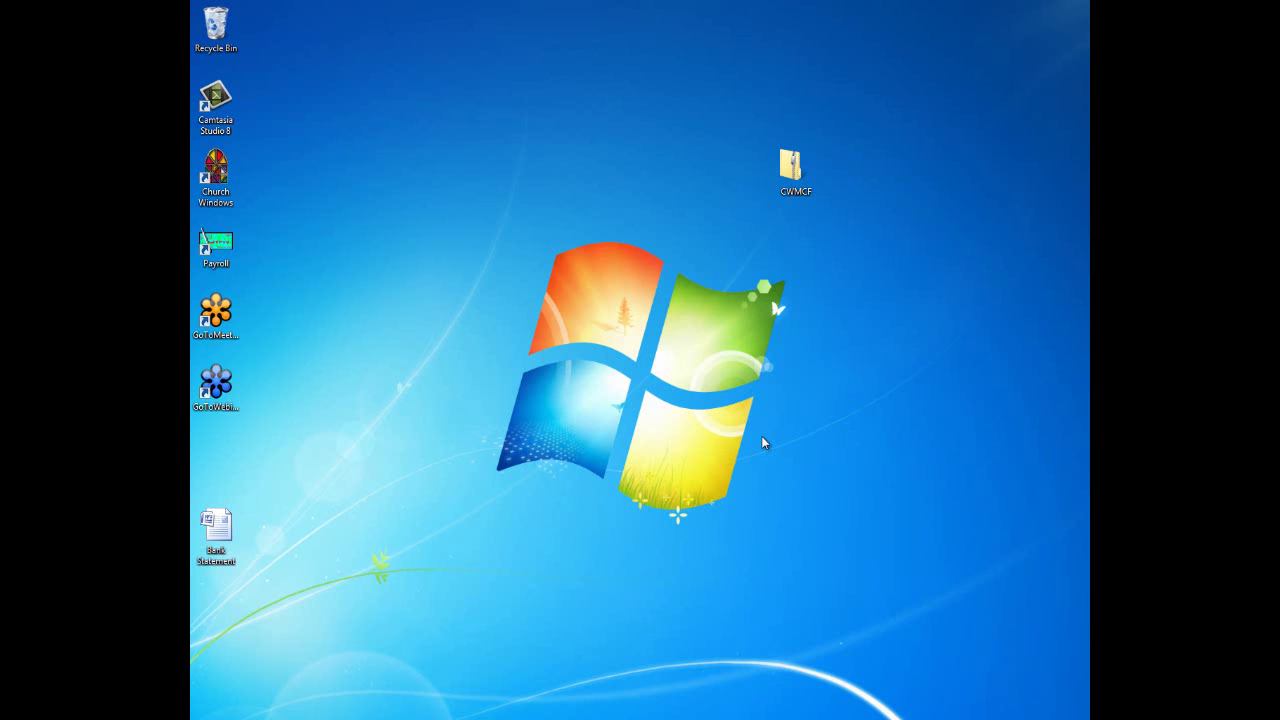
# - Reopen Church Windows, enter the Accounting module, and close Setup Chart of Accounts without finalizing the beginning balances
pyautogui.doubleClick(225, 172)
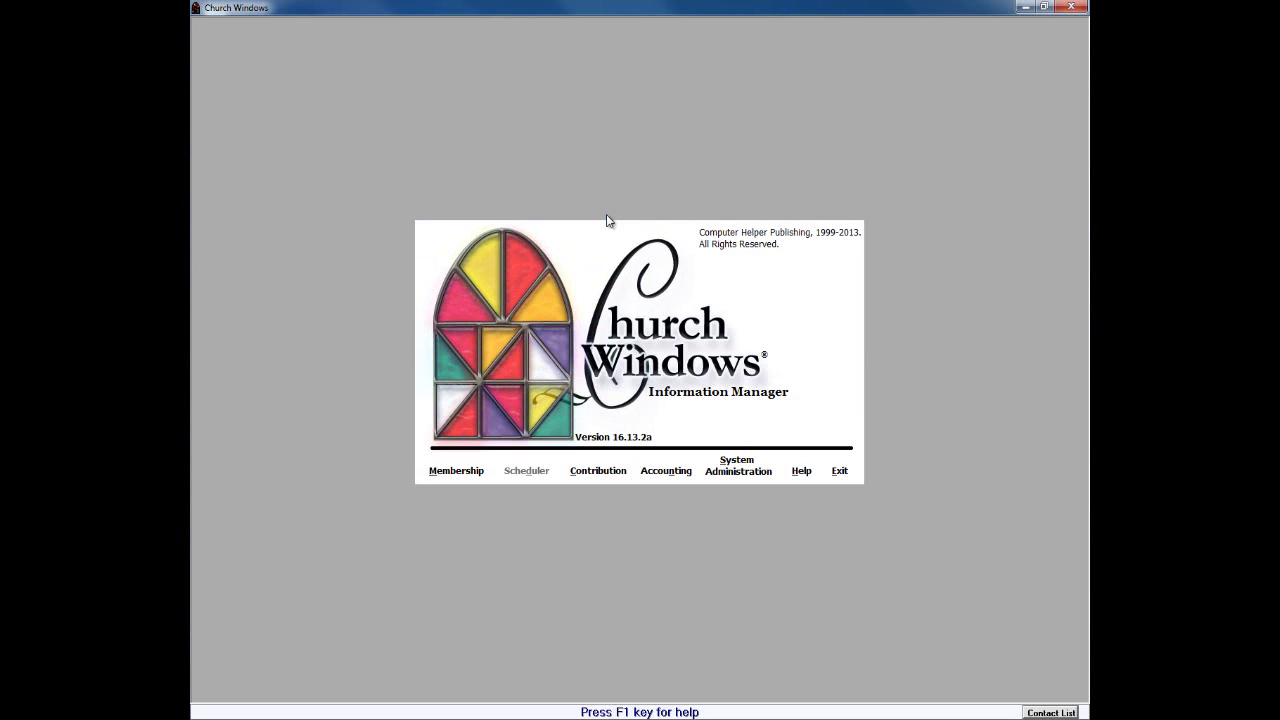
pyautogui.click(666, 470)
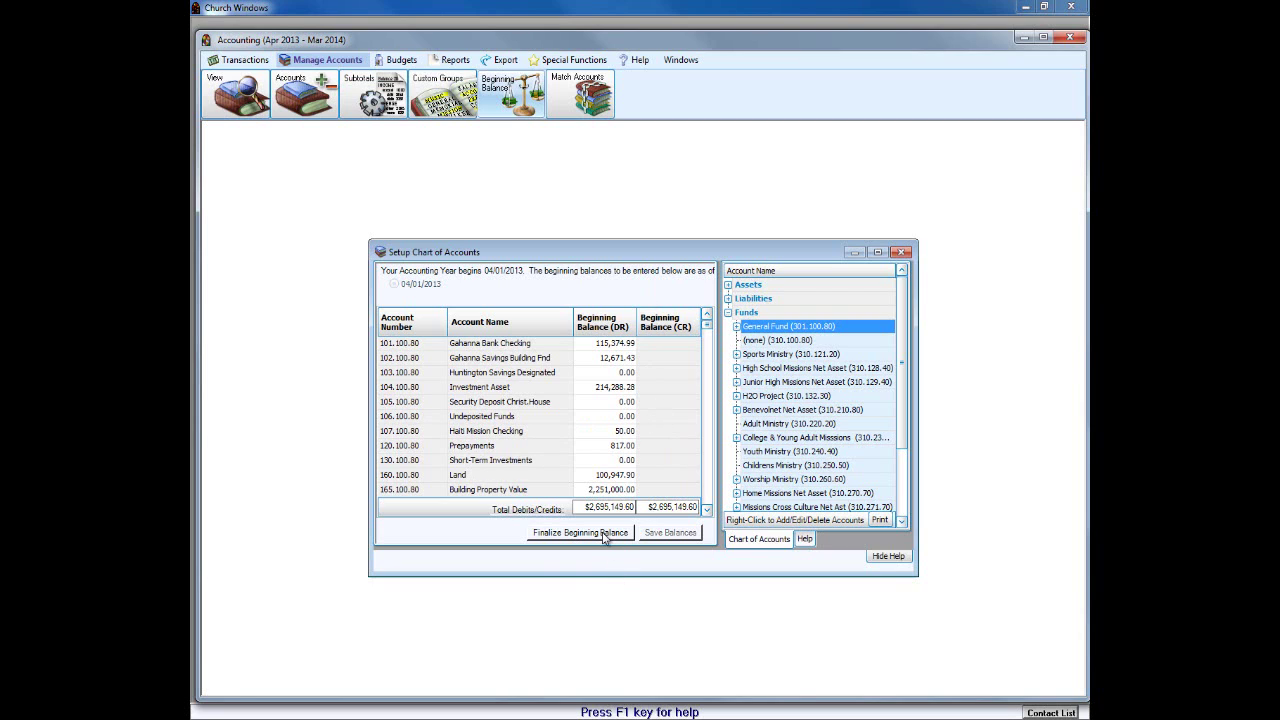
pyautogui.click(902, 255)
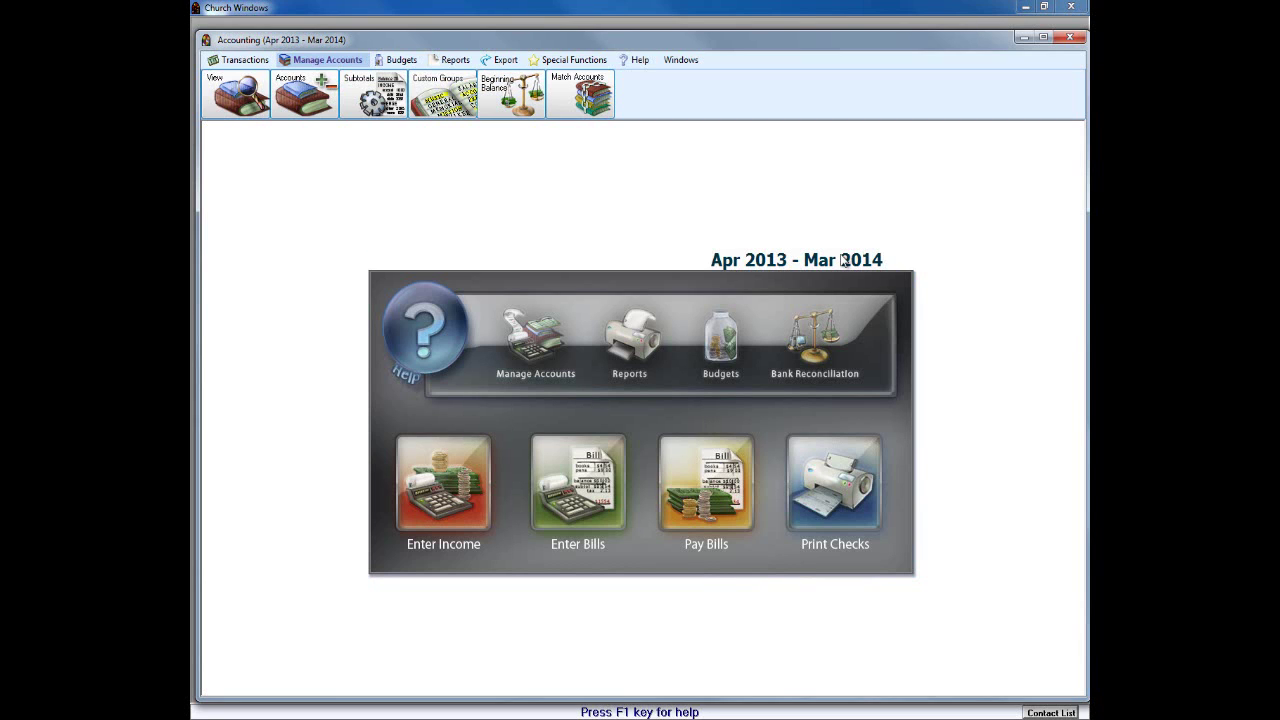